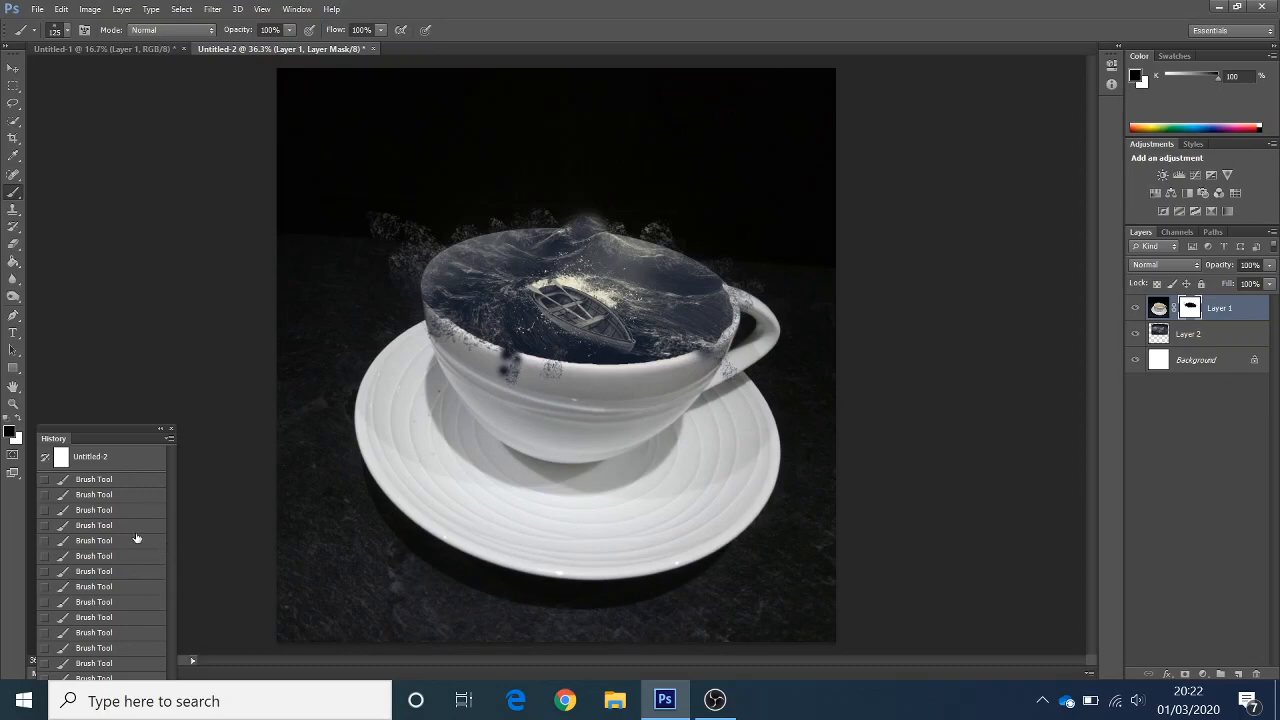
Revert the Untitled-2 document to its opening snapshot and paste the copied teacup photo onto the blank canvas.
{"action": "left_click", "coordinate": [132, 458]}
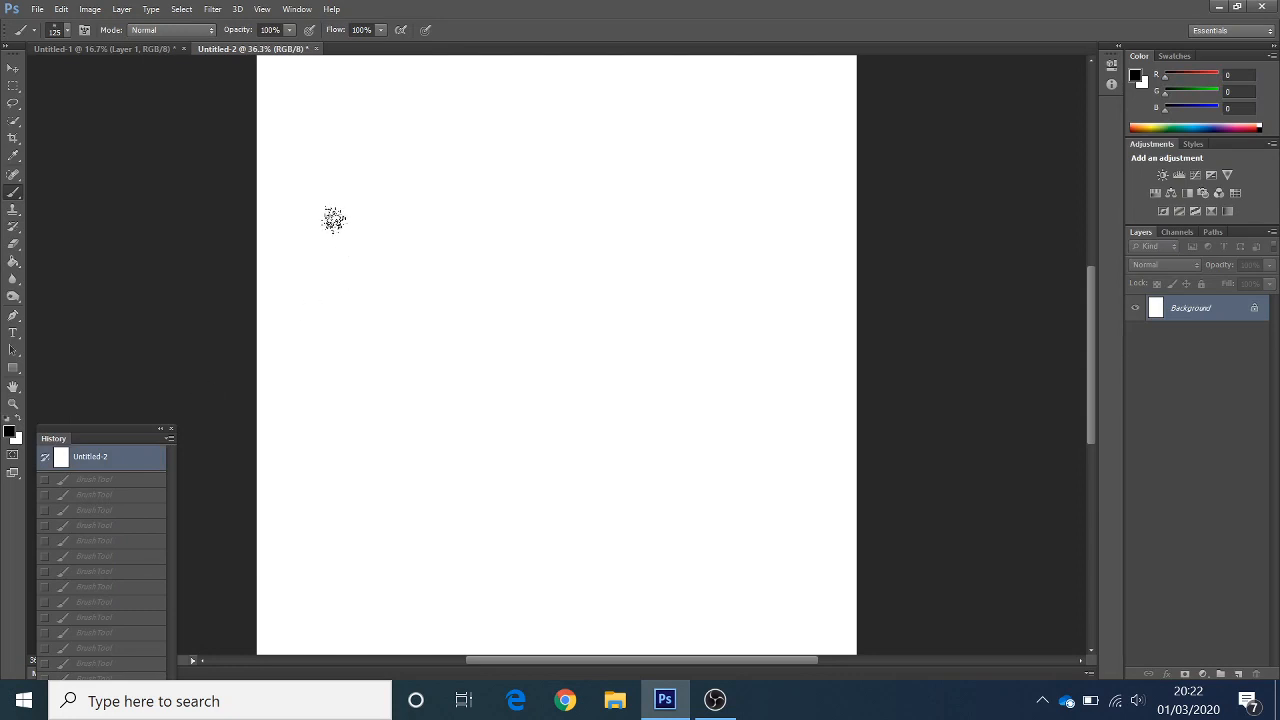
{"action": "left_click", "coordinate": [58, 11]}
{"action": "left_click", "coordinate": [128, 184]}
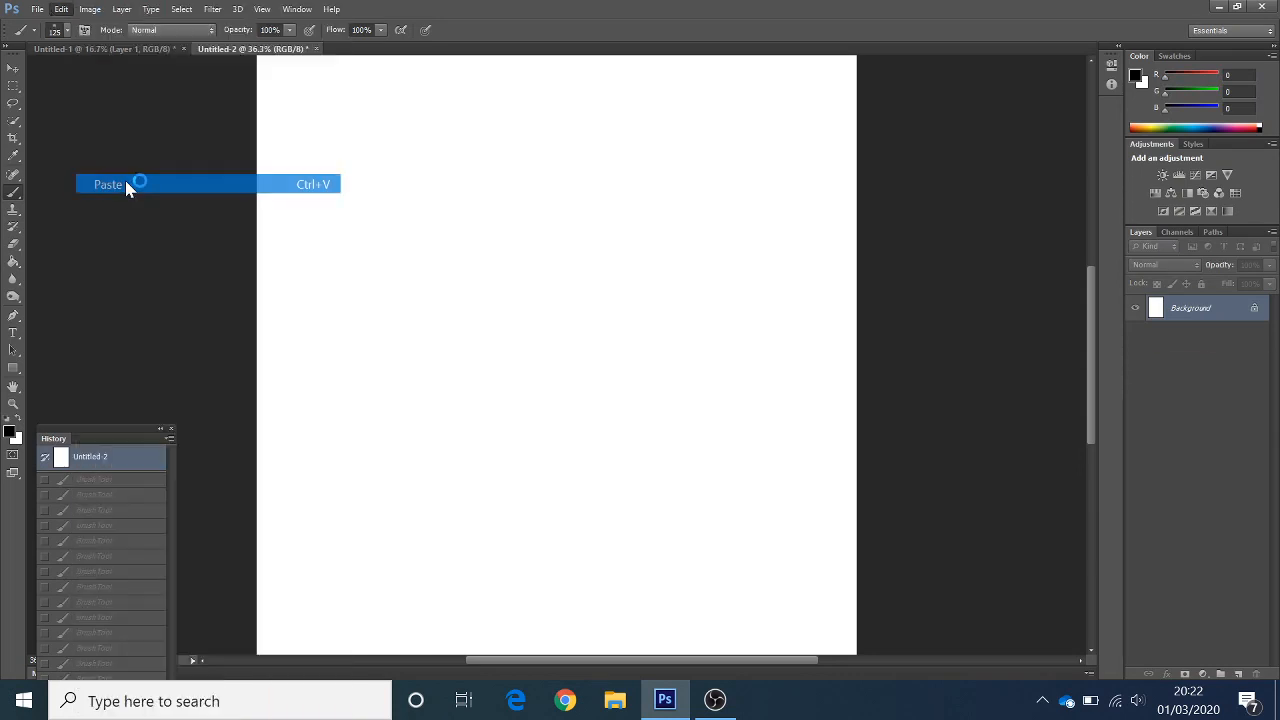
{"action": "left_click", "coordinate": [13, 68]}
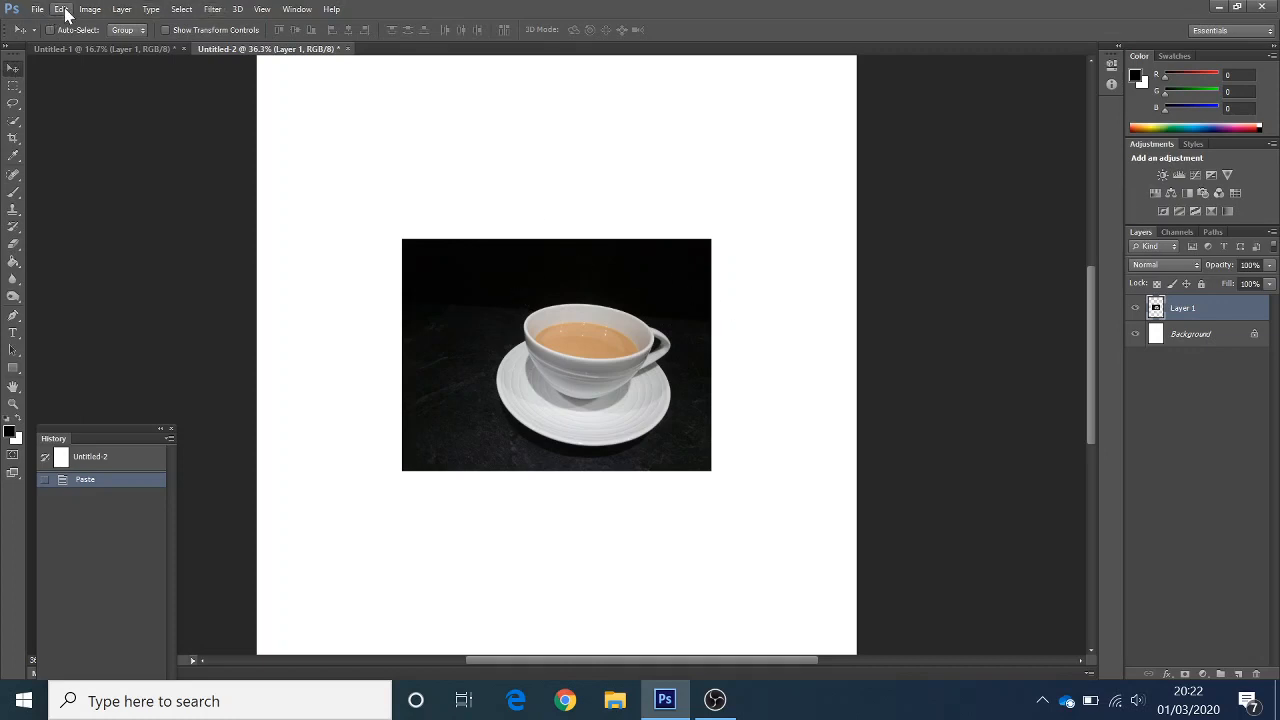
Scale the teacup photo up from opposite corners until it extends past both sides of the white canvas.
{"action": "left_click", "coordinate": [61, 9]}
{"action": "mouse_move", "coordinate": [160, 408]}
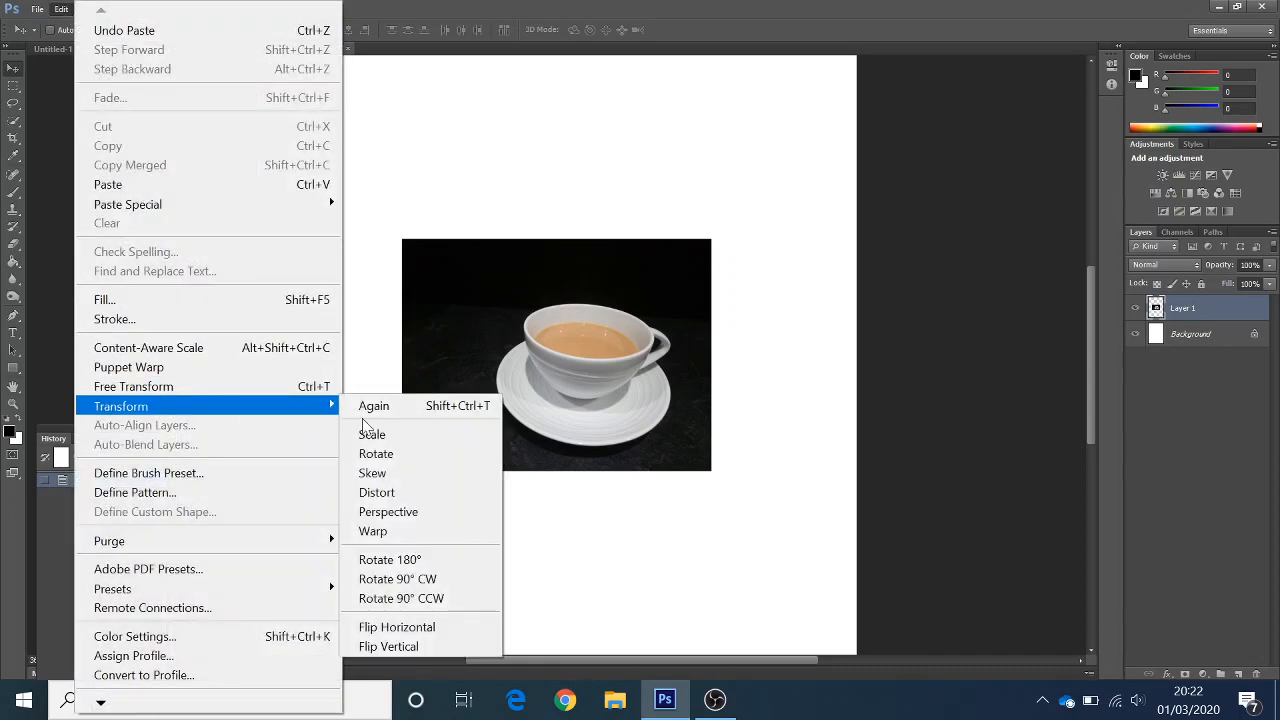
{"action": "left_click", "coordinate": [400, 436]}
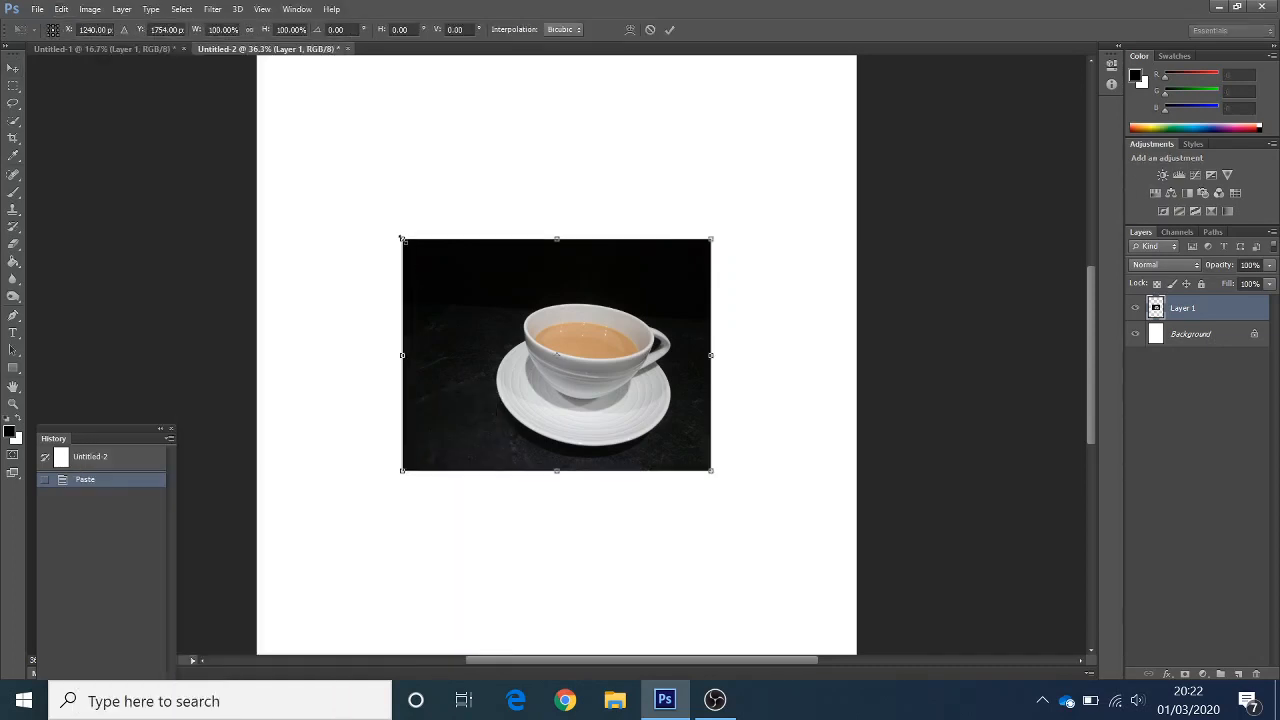
{"action": "left_click_drag", "start_coordinate": [401, 240], "coordinate": [257, 118]}
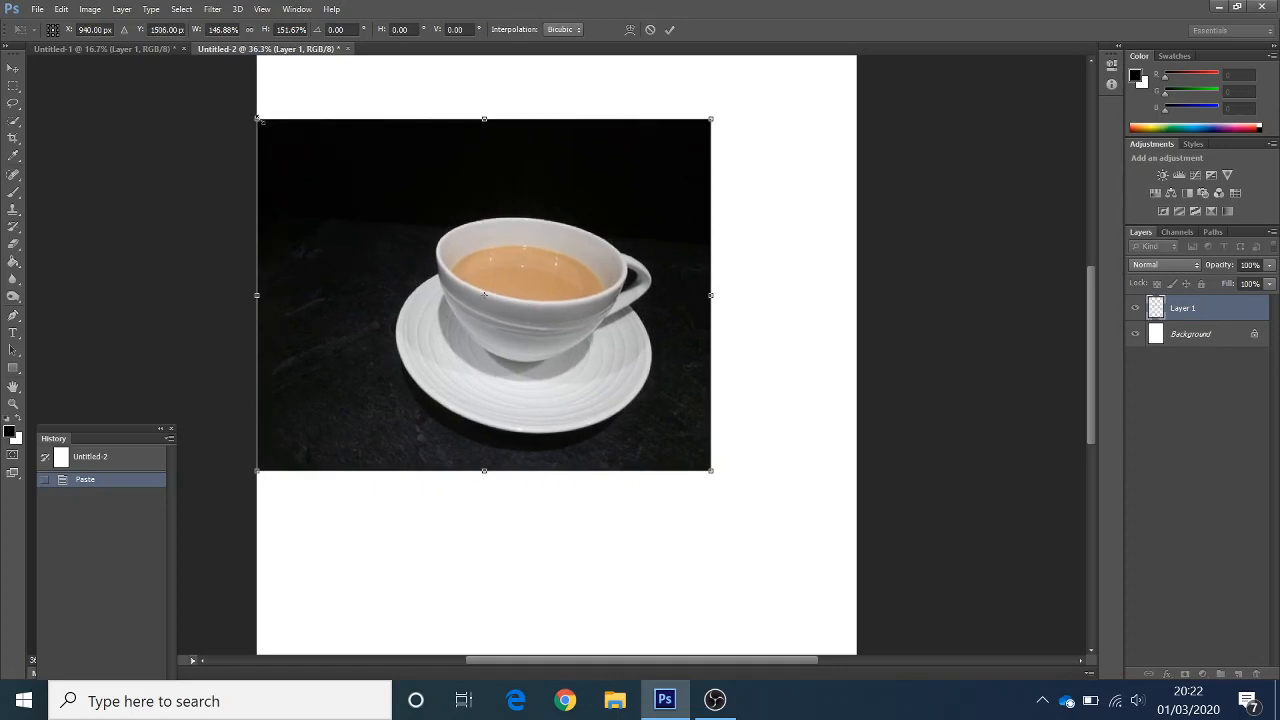
{"action": "left_click_drag", "start_coordinate": [711, 470], "coordinate": [856, 593]}
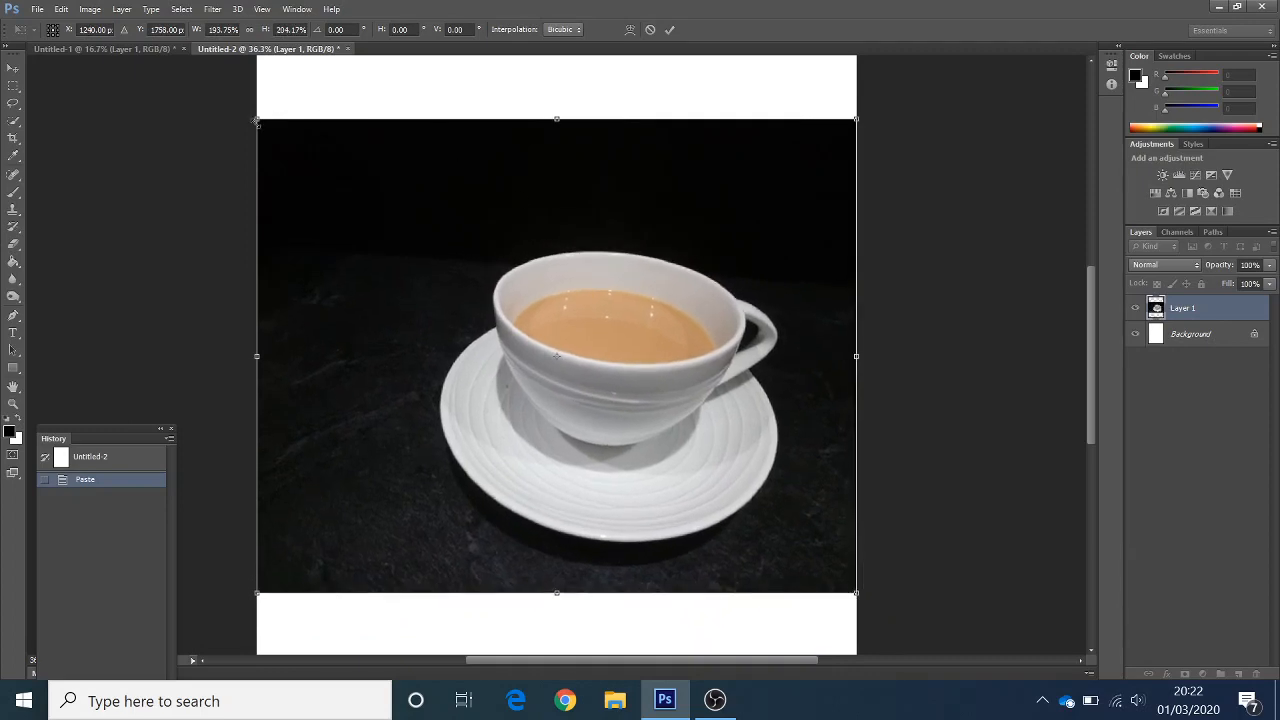
{"action": "left_click_drag", "start_coordinate": [234, 104], "coordinate": [179, 56]}
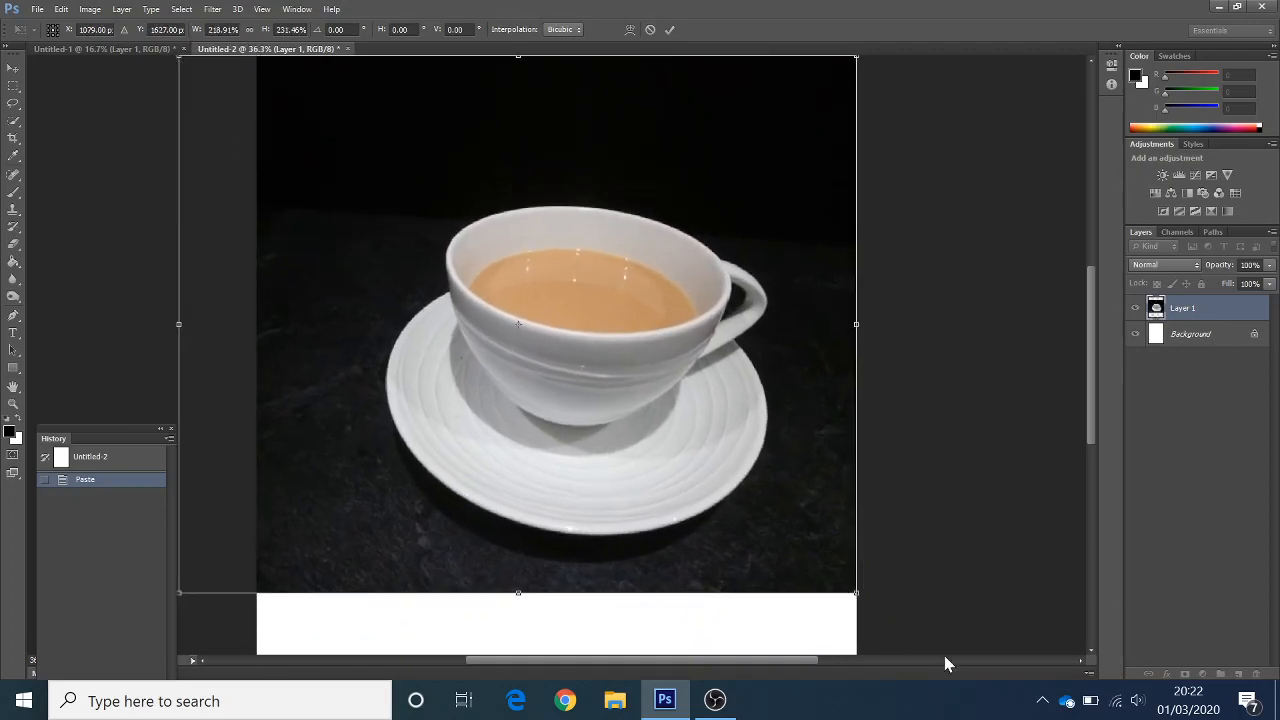
{"action": "left_click_drag", "start_coordinate": [857, 595], "coordinate": [912, 645]}
{"action": "key", "text": "Return"}
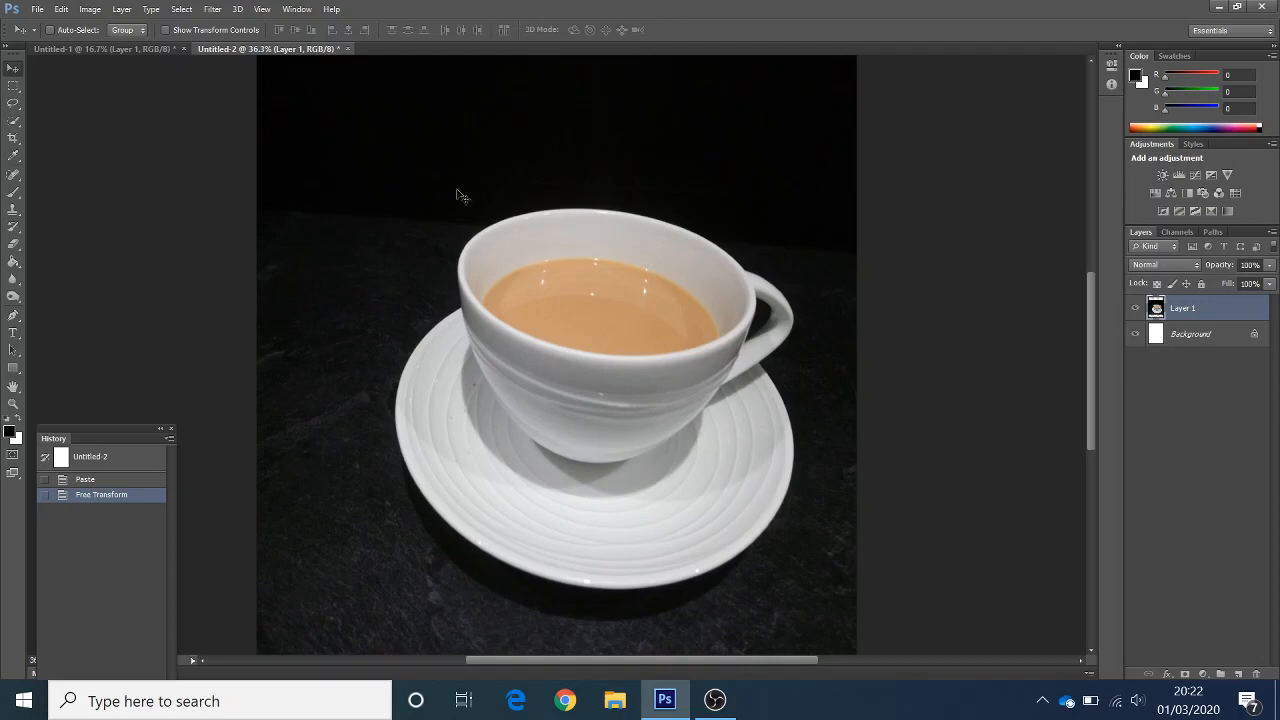
{"action": "left_click", "coordinate": [61, 9]}
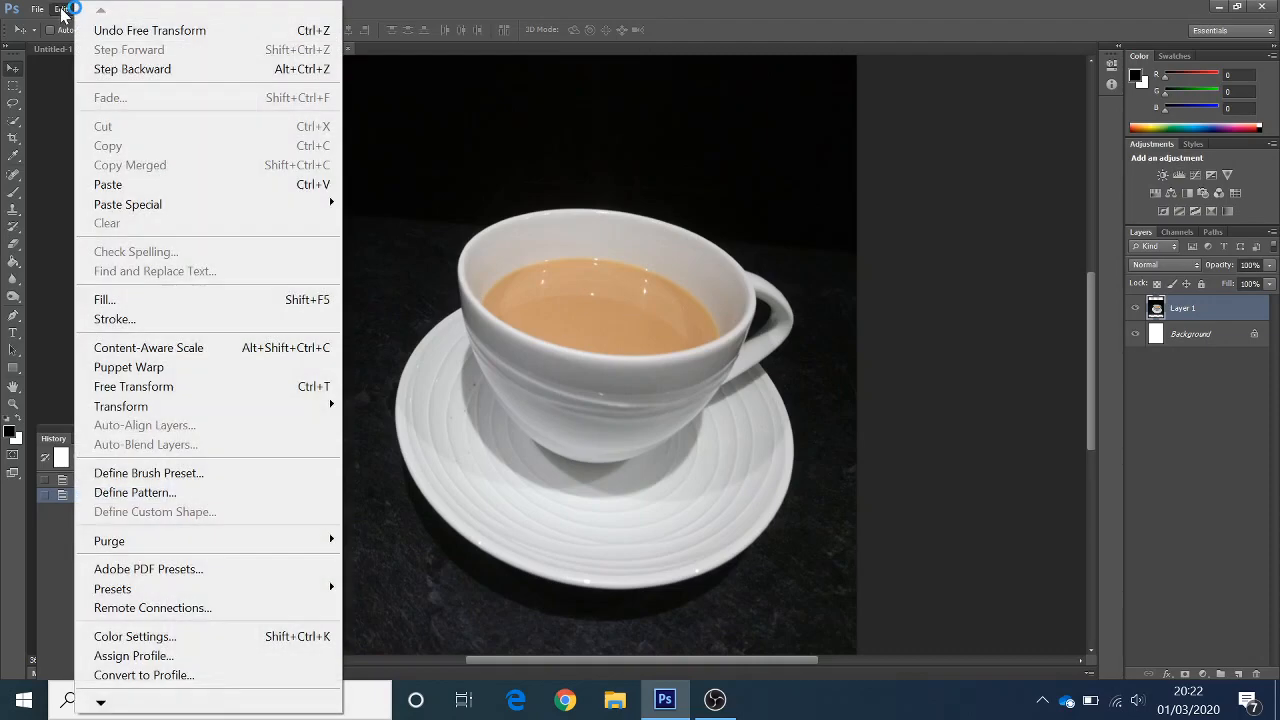
{"action": "mouse_move", "coordinate": [172, 404]}
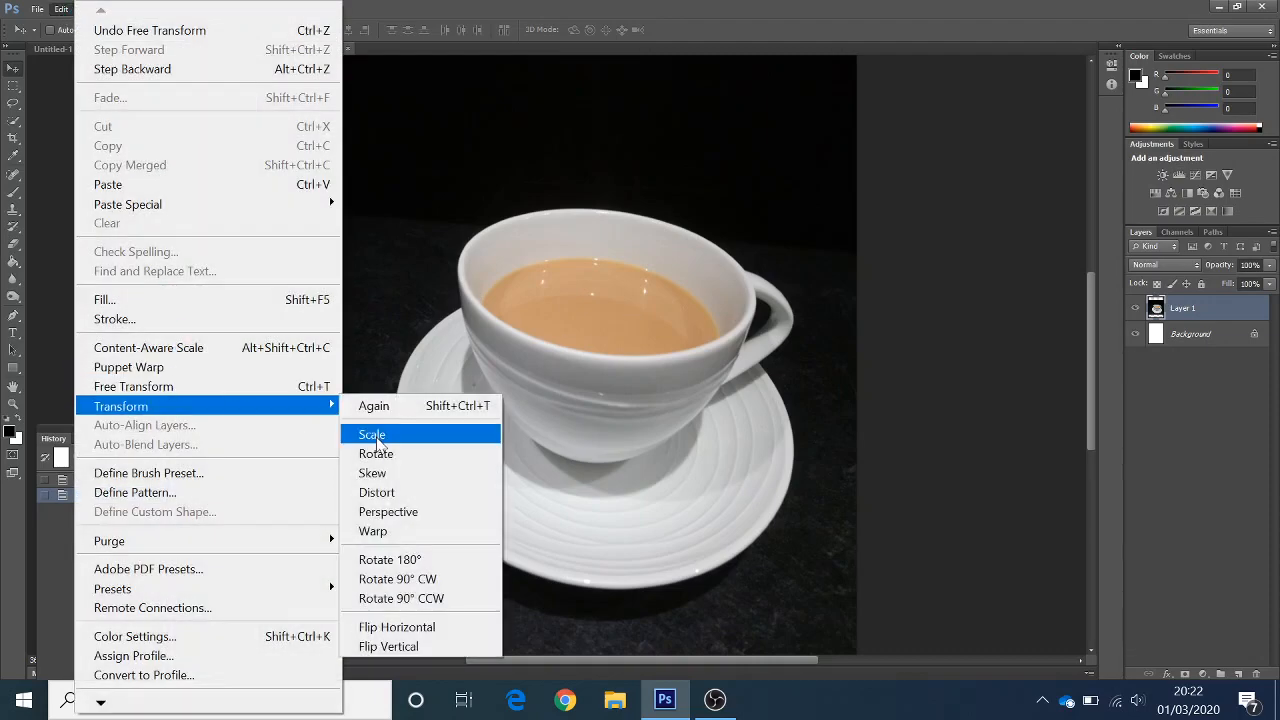
{"action": "left_click", "coordinate": [810, 220]}
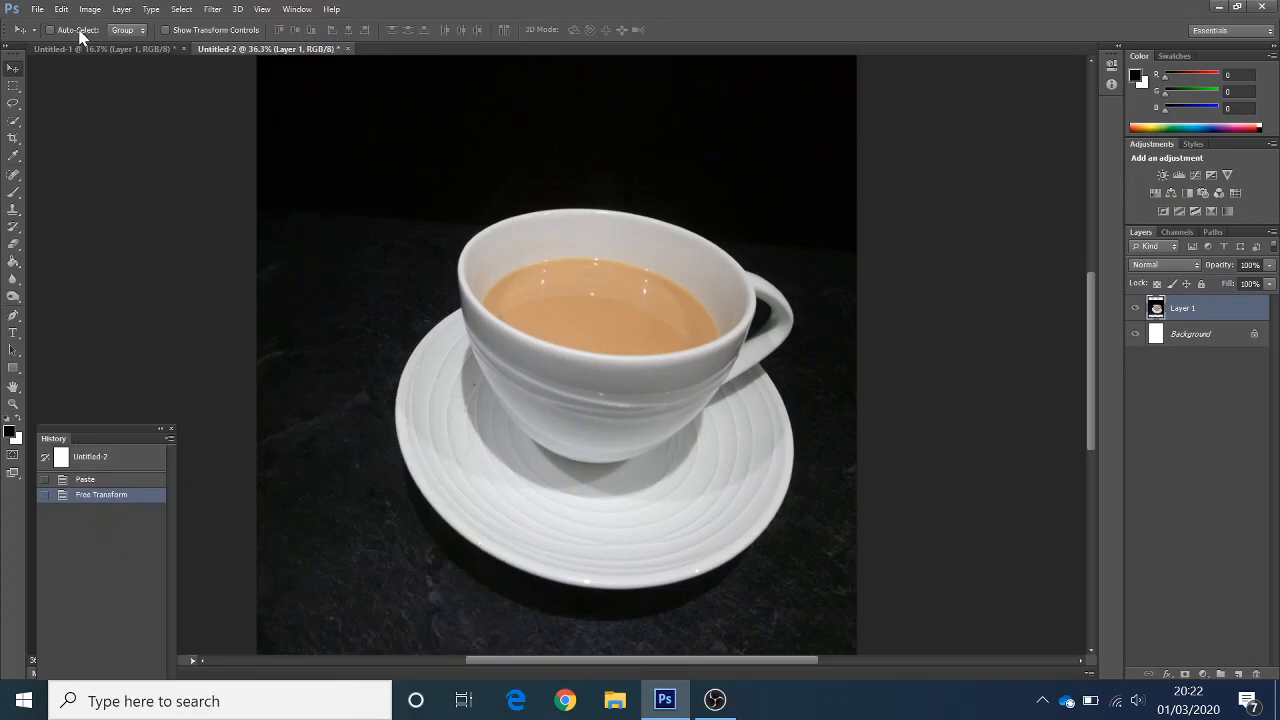
Tile the two open documents vertically and copy the stormy sea picture from Untitled-1 onto the teacup in Untitled-2.
{"action": "left_click", "coordinate": [297, 9]}
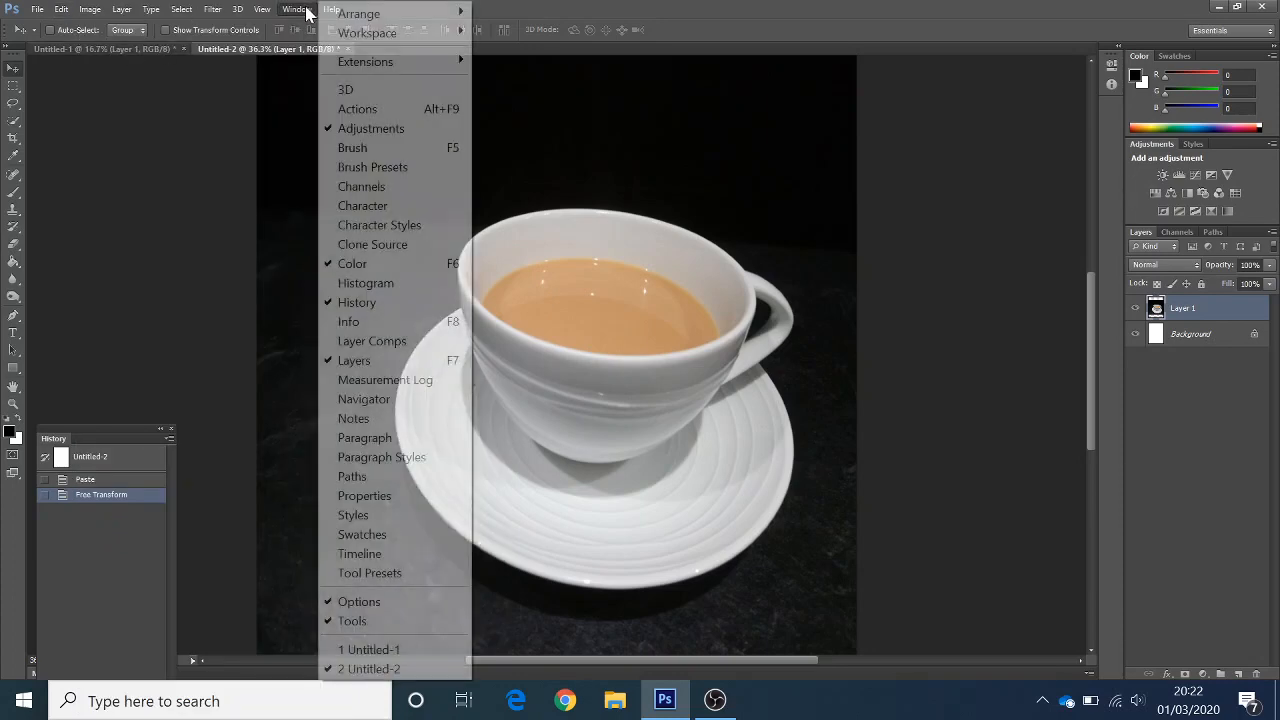
{"action": "mouse_move", "coordinate": [376, 18]}
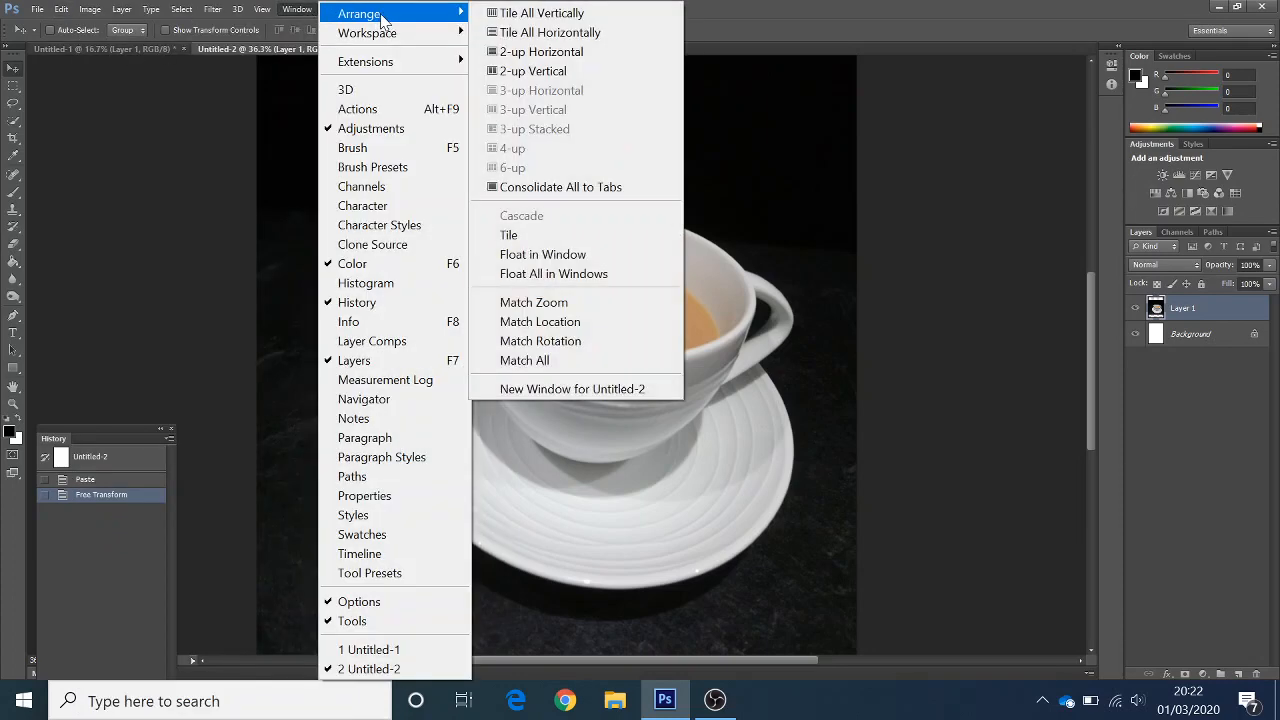
{"action": "left_click", "coordinate": [547, 13]}
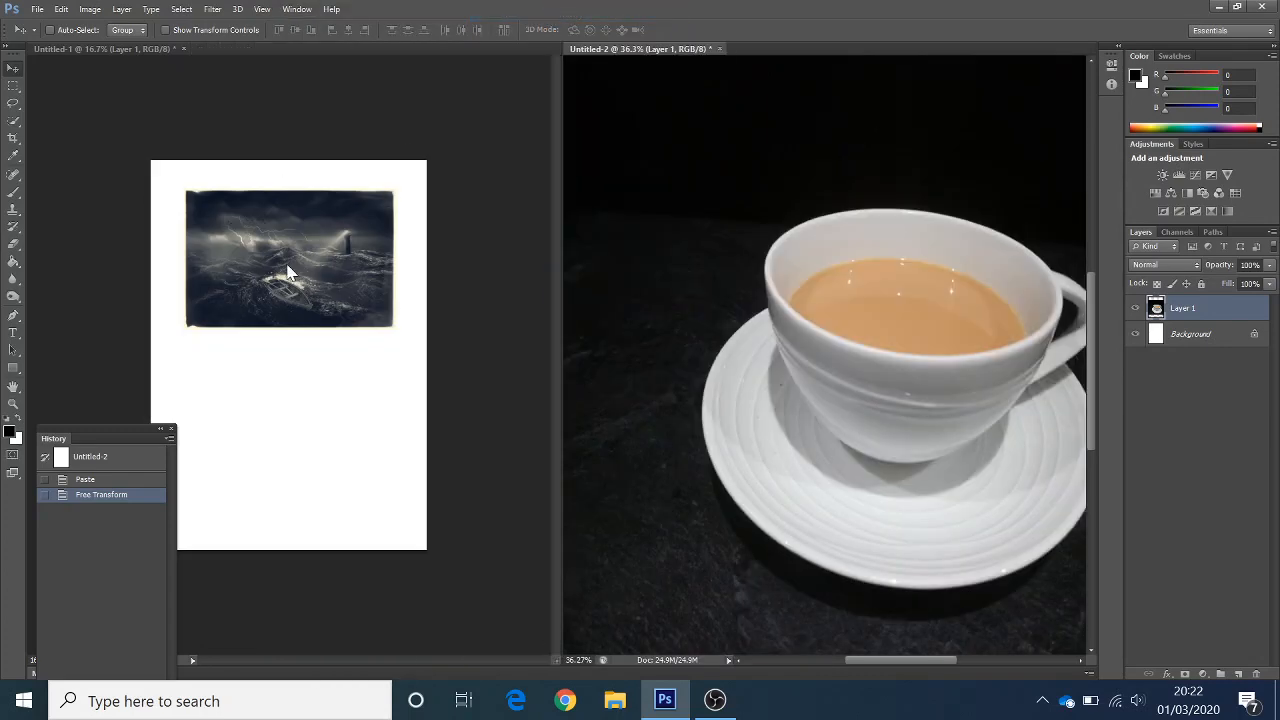
{"action": "left_click_drag", "start_coordinate": [303, 306], "coordinate": [850, 358]}
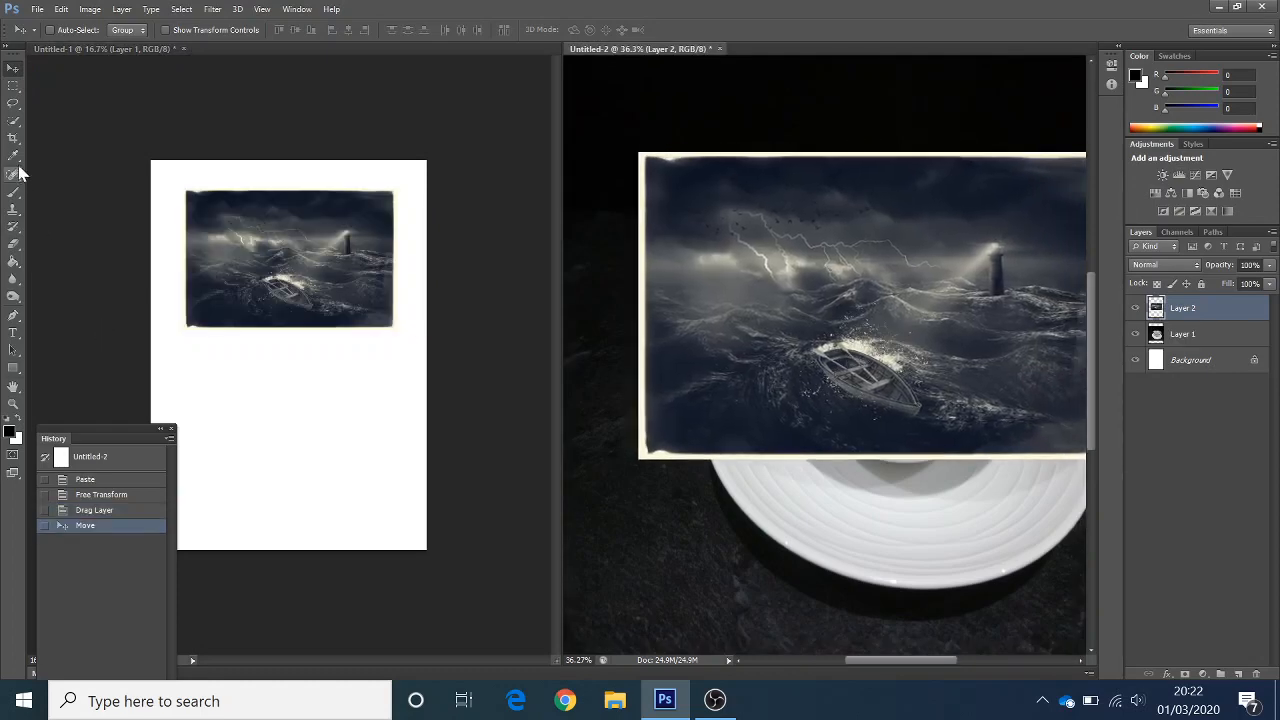
Close Untitled-1 without saving and shift the stormy sea picture slightly up over the cup.
{"action": "left_click", "coordinate": [185, 47]}
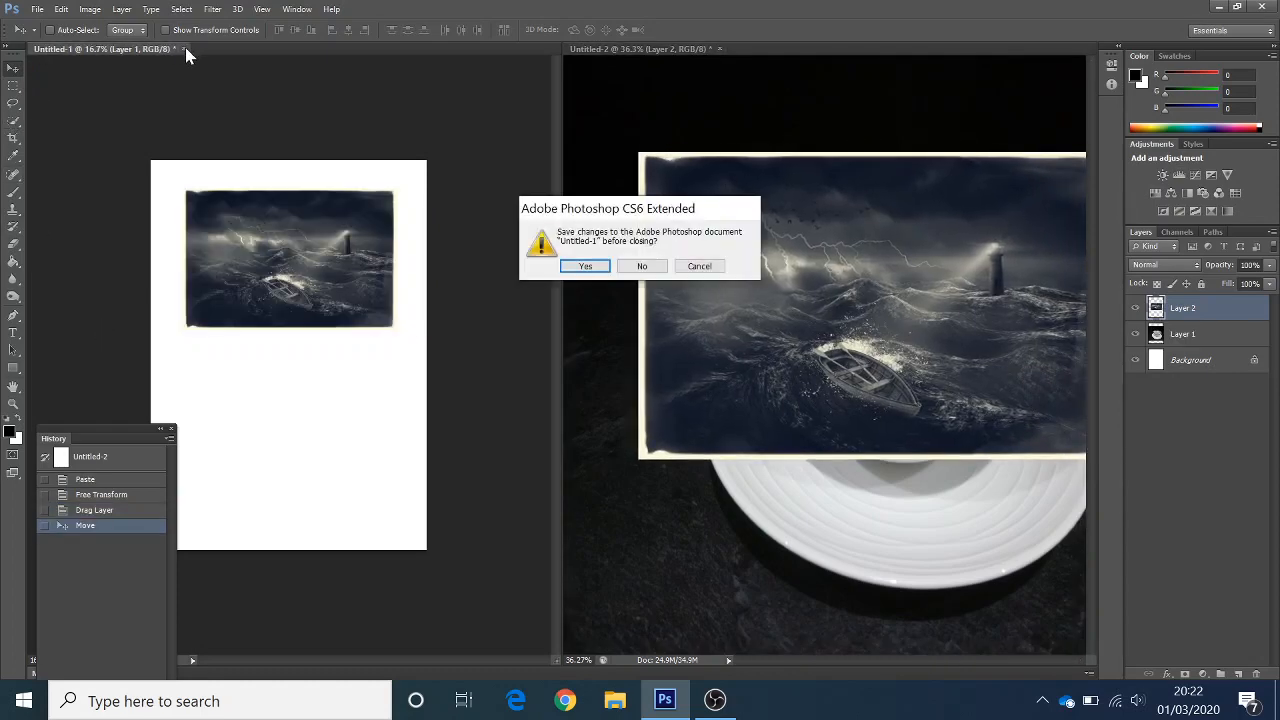
{"action": "left_click", "coordinate": [644, 266]}
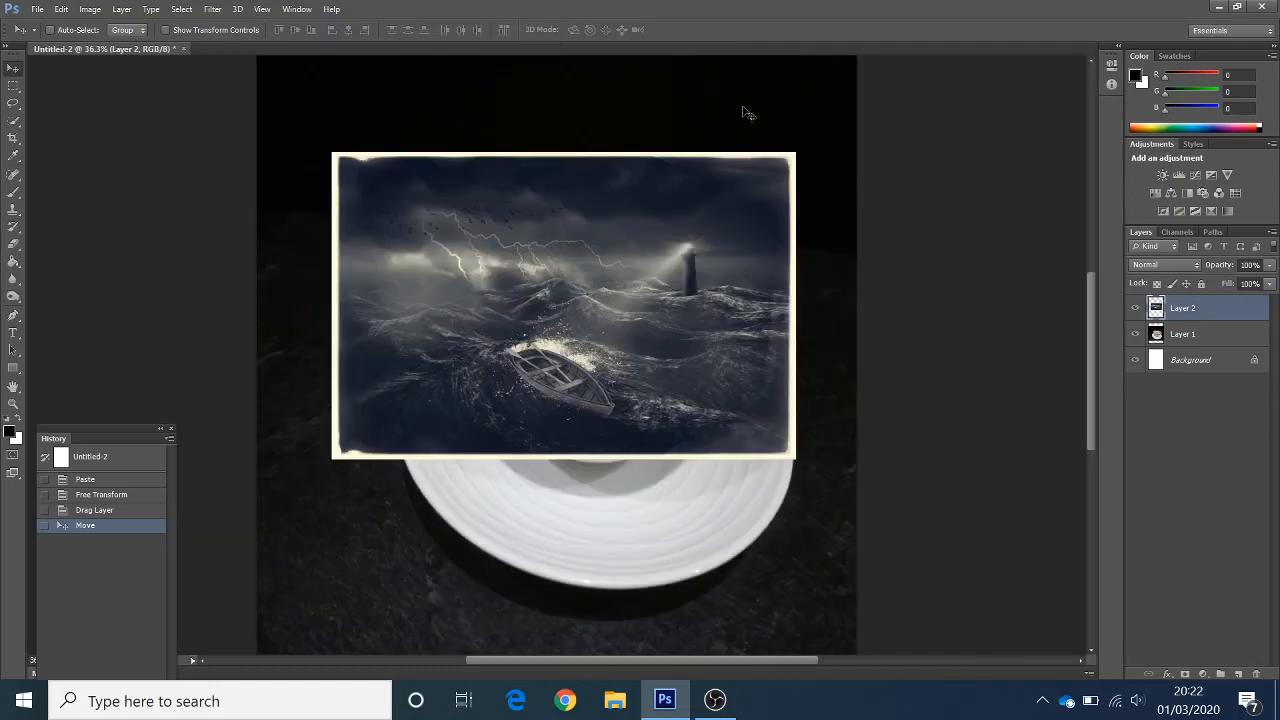
{"action": "left_click_drag", "start_coordinate": [531, 320], "coordinate": [564, 293]}
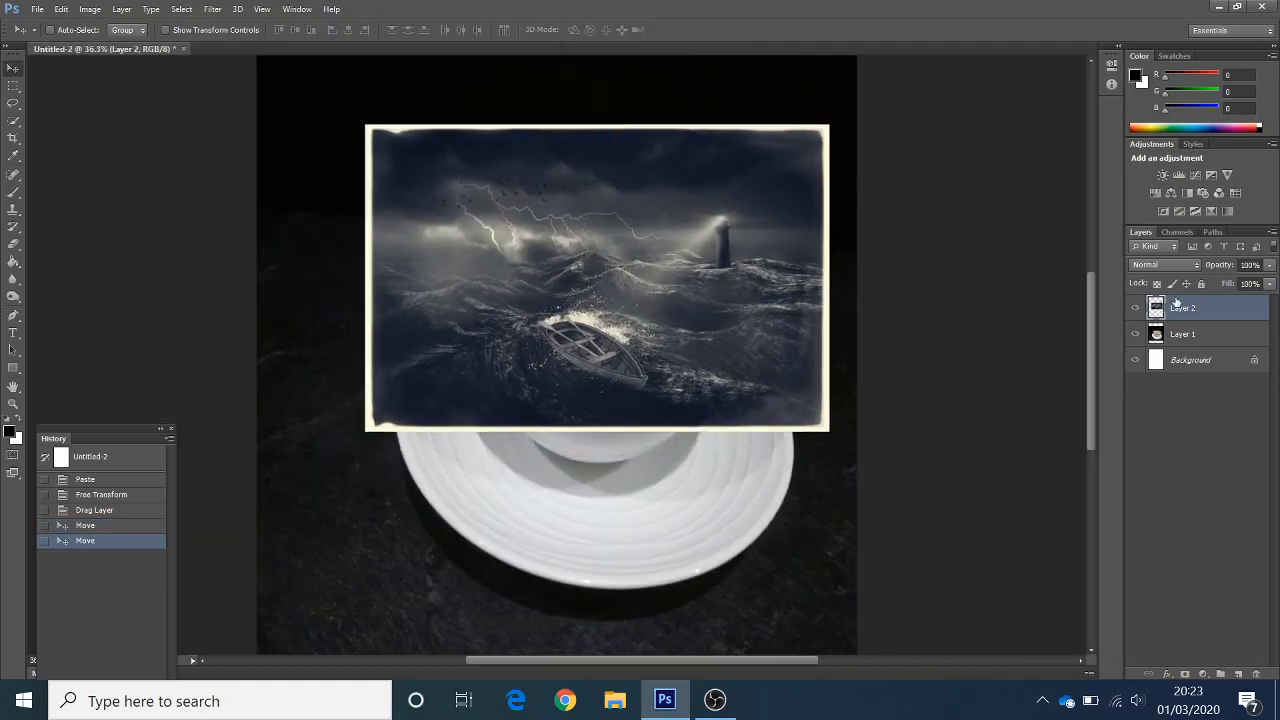
Lower the opacity of Layer 2 to 64% and reposition the stormy sea picture so the boat sits over the tea.
{"action": "left_click", "coordinate": [1268, 267]}
{"action": "left_click_drag", "start_coordinate": [1268, 282], "coordinate": [1253, 286]}
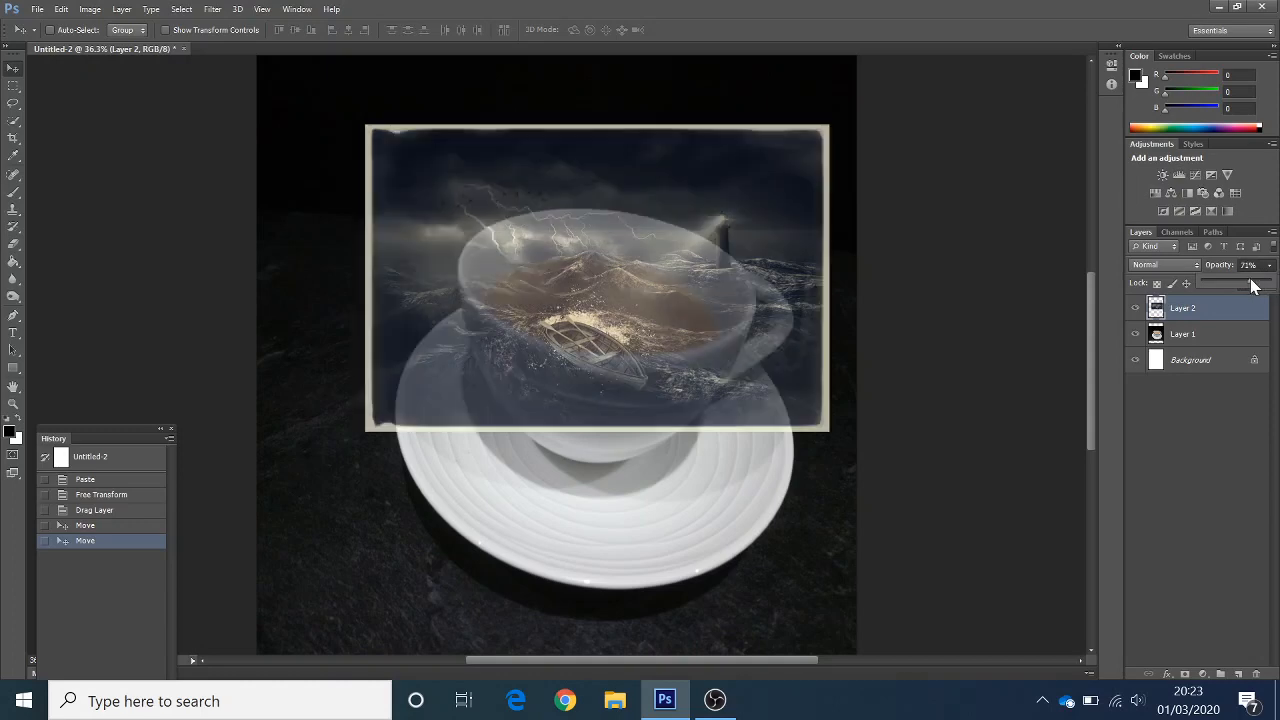
{"action": "left_click_drag", "start_coordinate": [639, 347], "coordinate": [649, 332]}
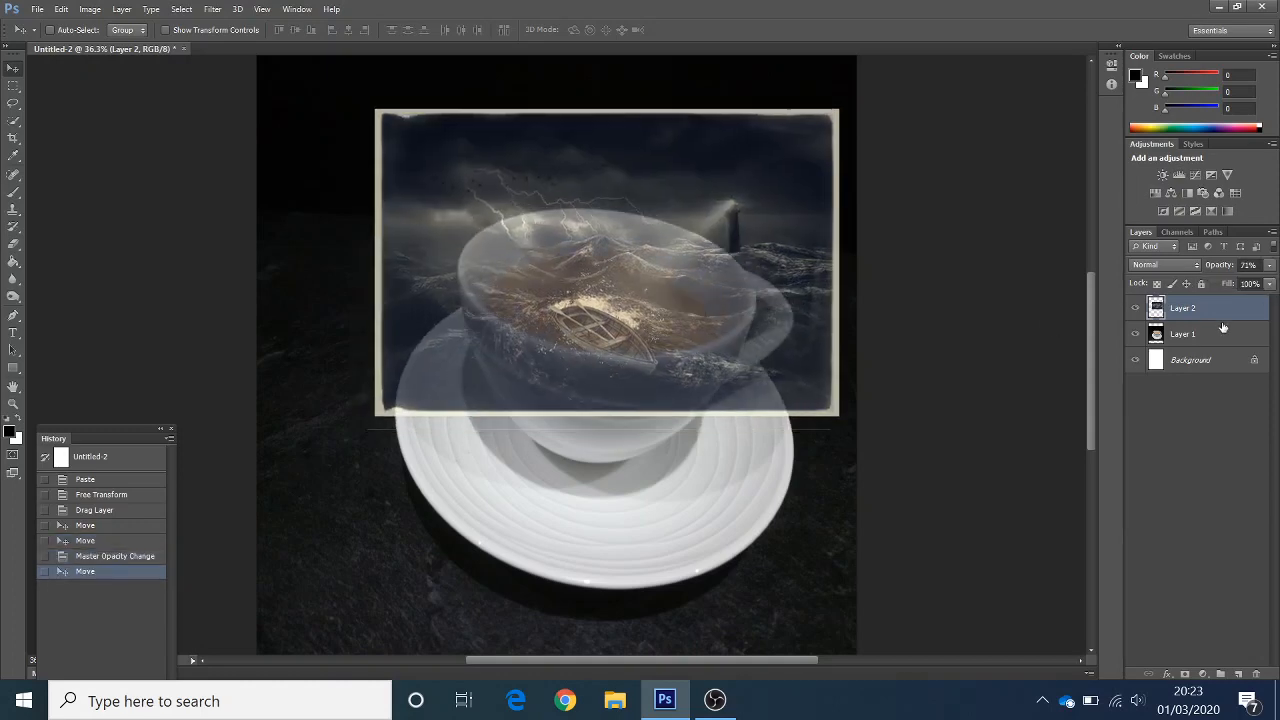
{"action": "left_click", "coordinate": [1269, 265]}
{"action": "mouse_move", "coordinate": [1256, 286]}
{"action": "left_mouse_down"}
{"action": "mouse_move", "coordinate": [1278, 285]}
{"action": "mouse_move", "coordinate": [1247, 286]}
{"action": "left_mouse_up"}
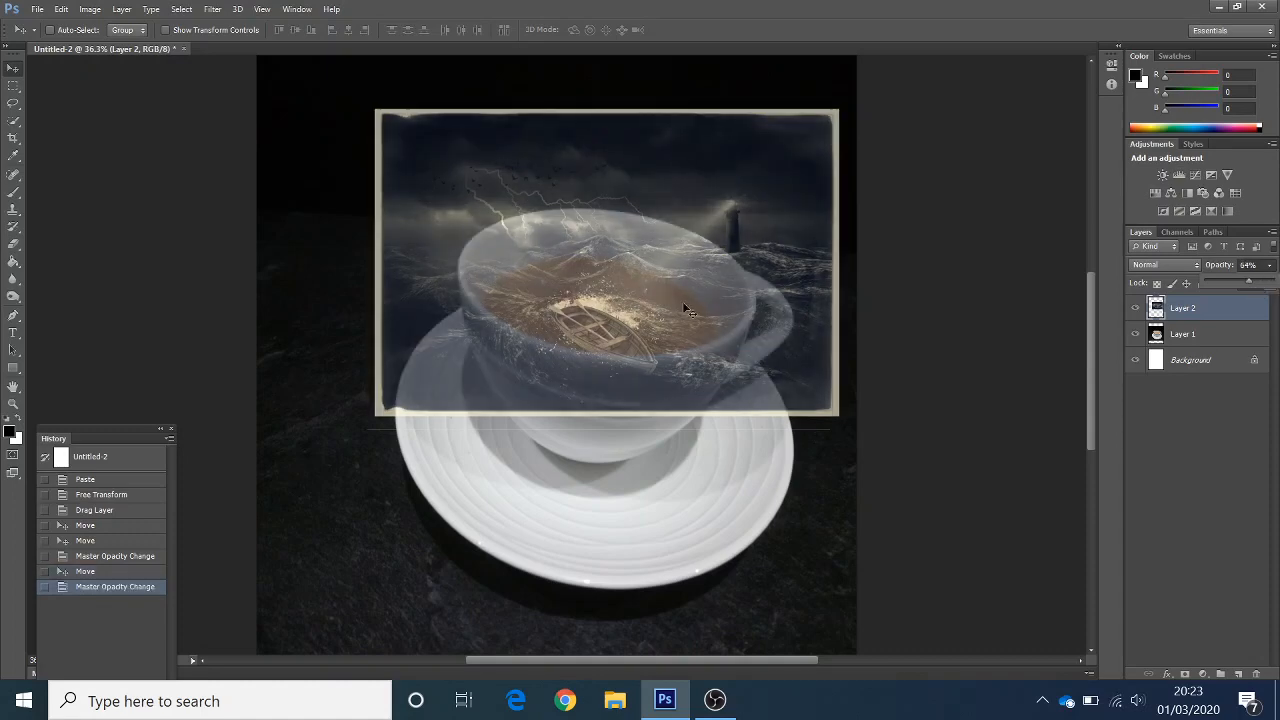
{"action": "left_click_drag", "start_coordinate": [639, 336], "coordinate": [627, 312]}
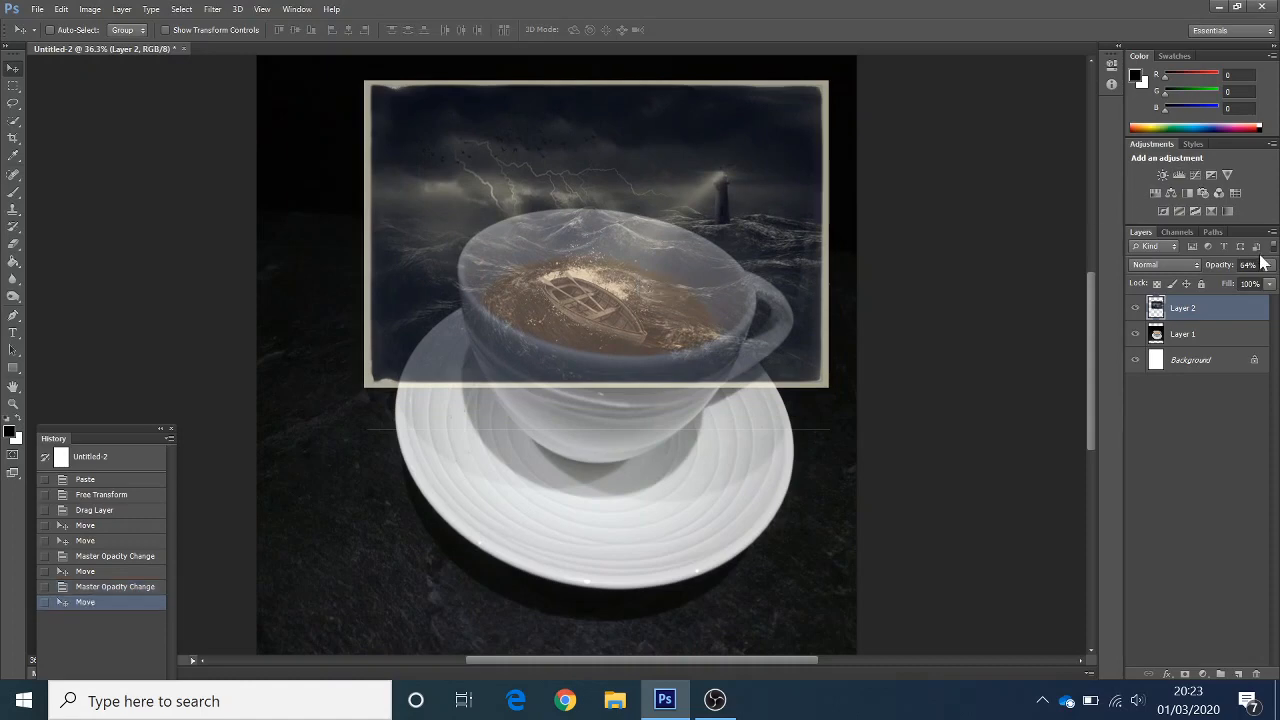
Restore the opacity of Layer 2, the stormy sea picture, to 100%.
{"action": "left_click", "coordinate": [1228, 336]}
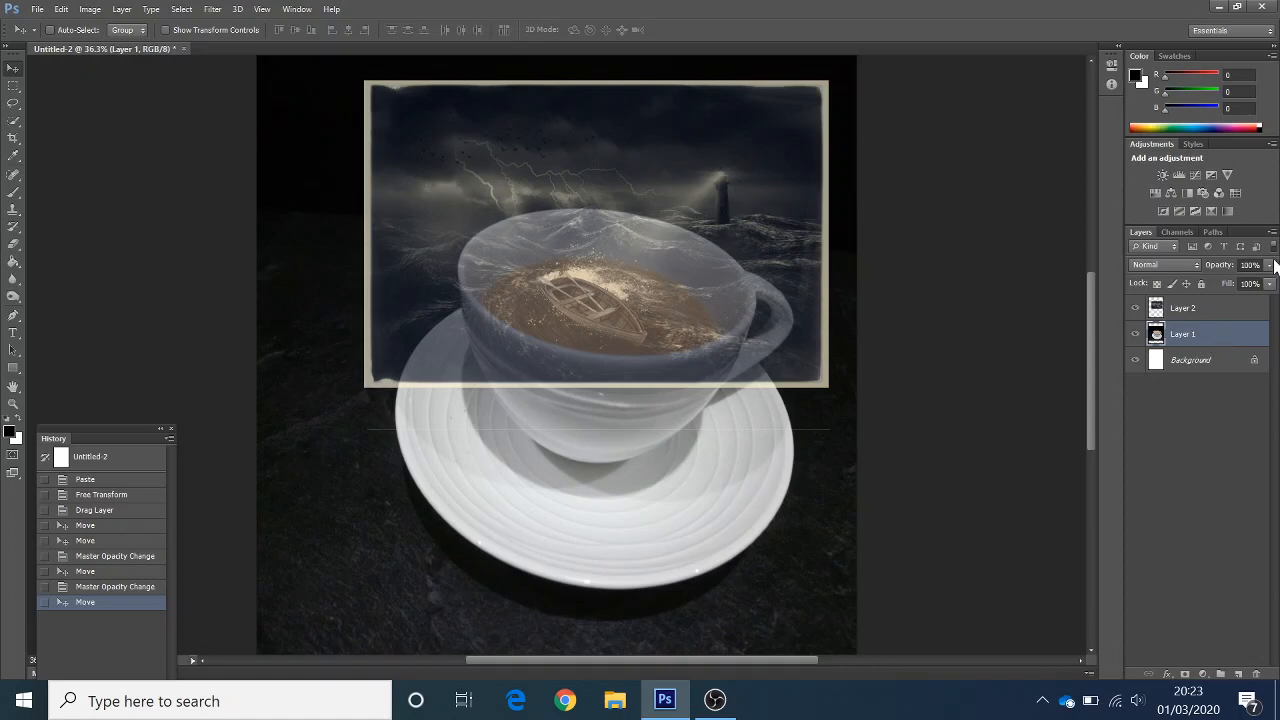
{"action": "left_click", "coordinate": [1243, 307]}
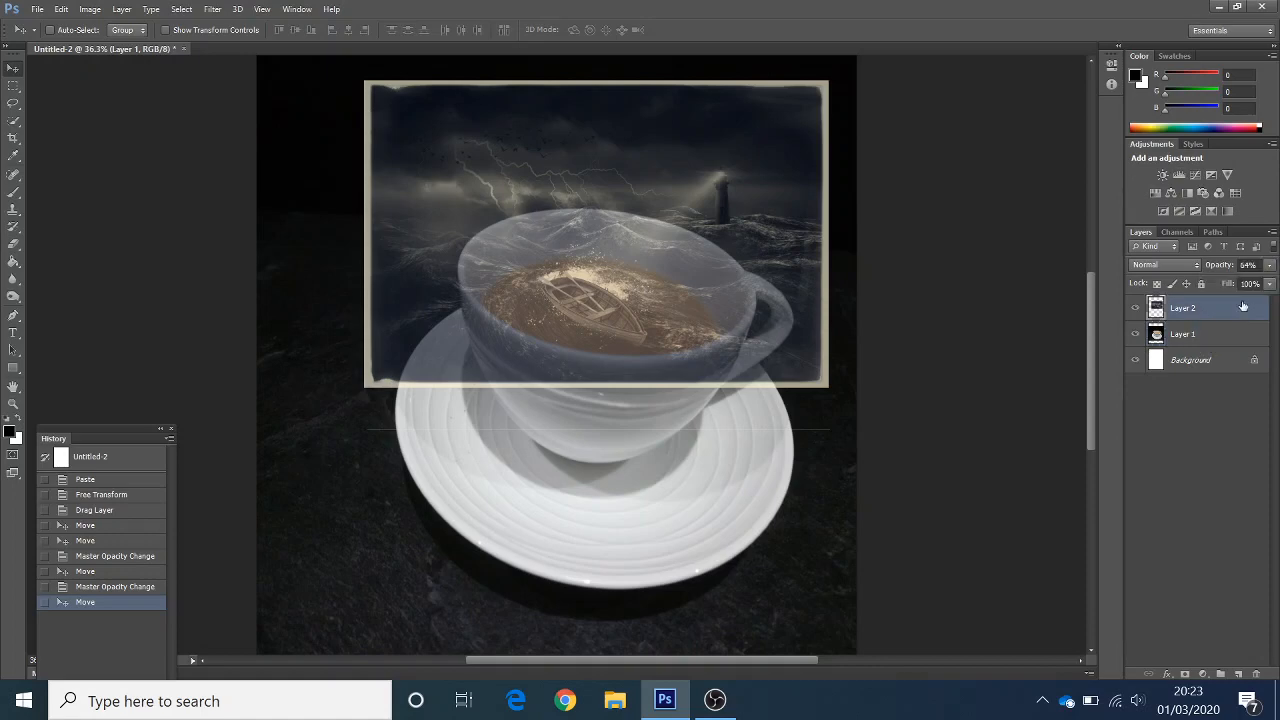
{"action": "left_click", "coordinate": [1272, 266]}
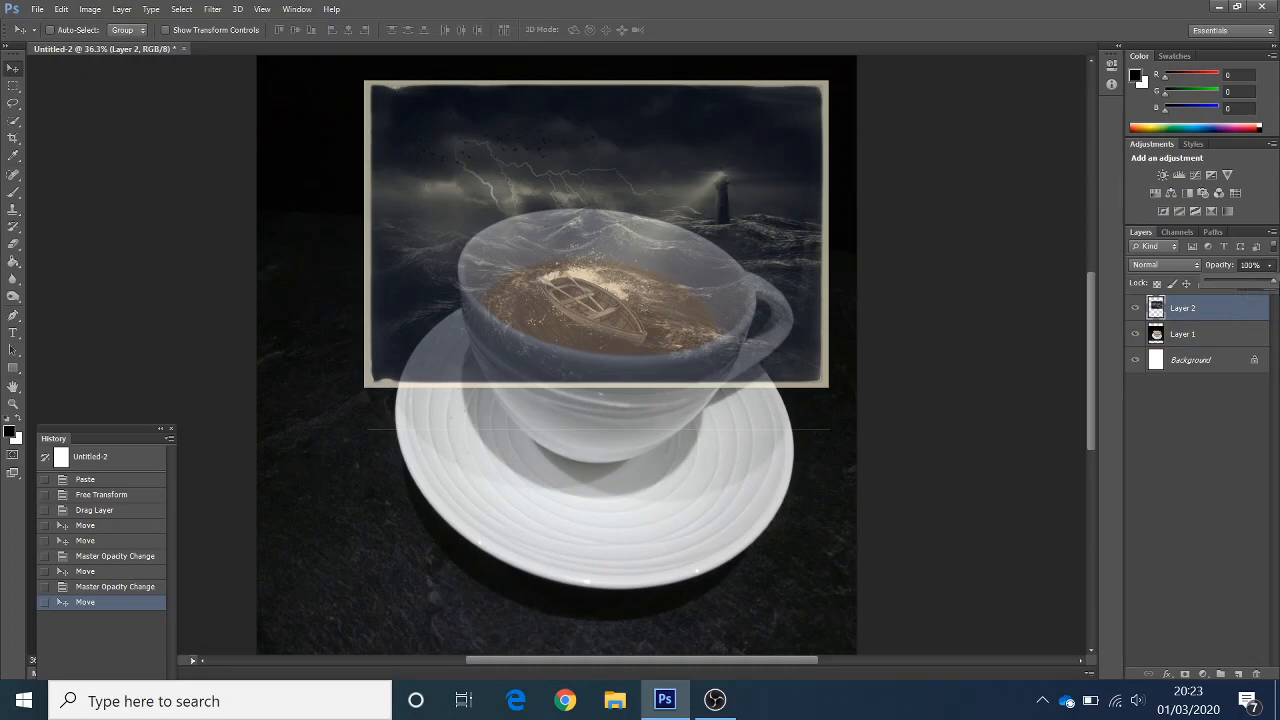
{"action": "left_click_drag", "start_coordinate": [1249, 282], "coordinate": [1268, 282]}
Move Layer 1, the teacup, above Layer 2 and lower its opacity to 77%.
{"action": "left_click", "coordinate": [1219, 336]}
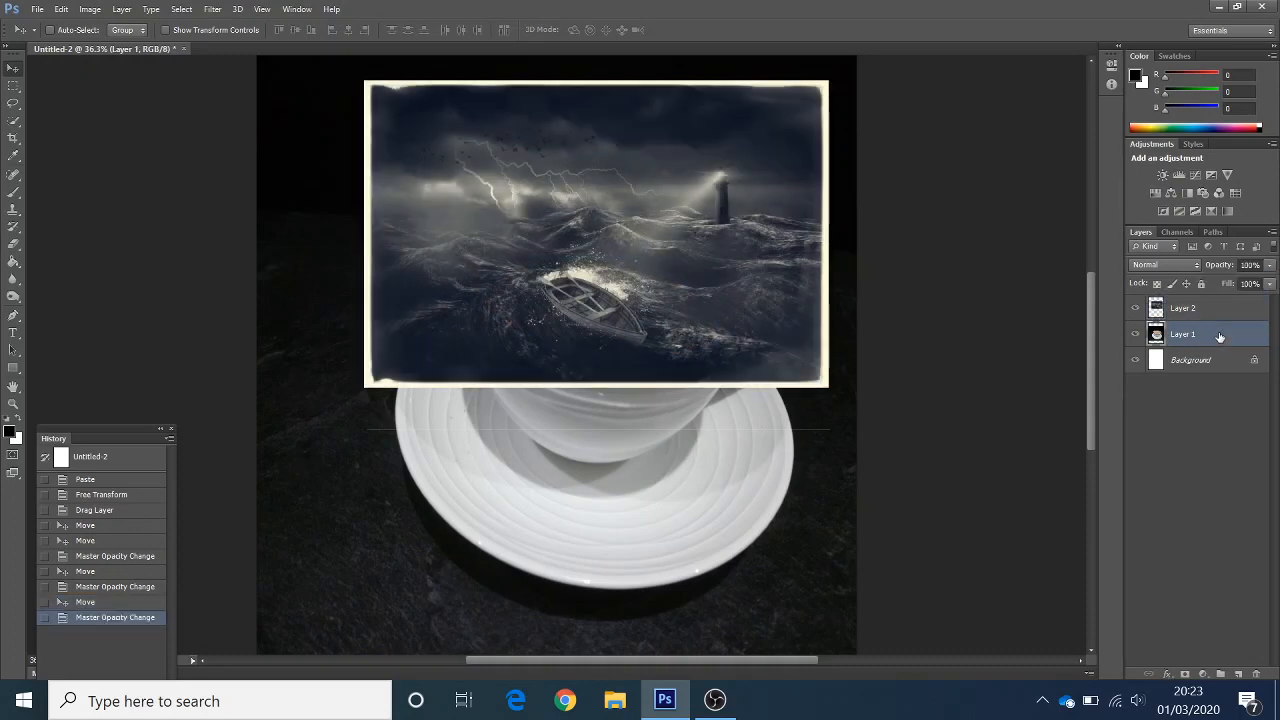
{"action": "left_click_drag", "start_coordinate": [1219, 336], "coordinate": [1219, 308]}
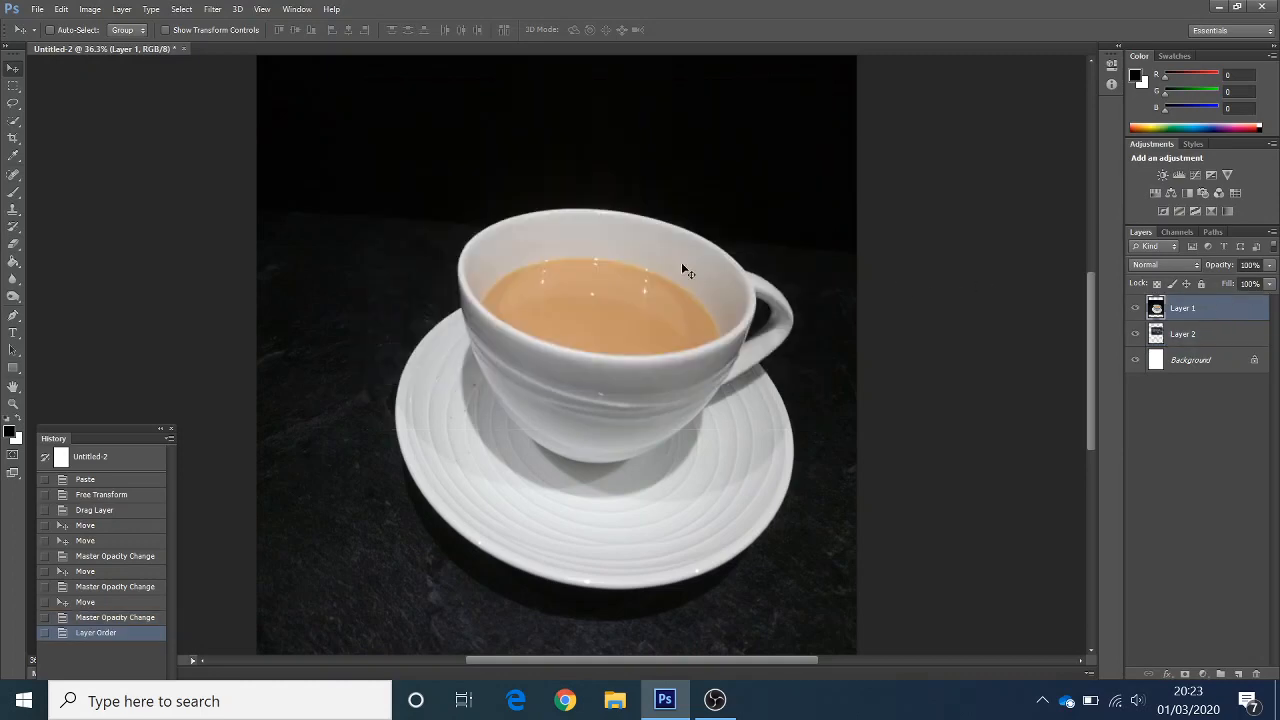
{"action": "left_click", "coordinate": [1270, 277]}
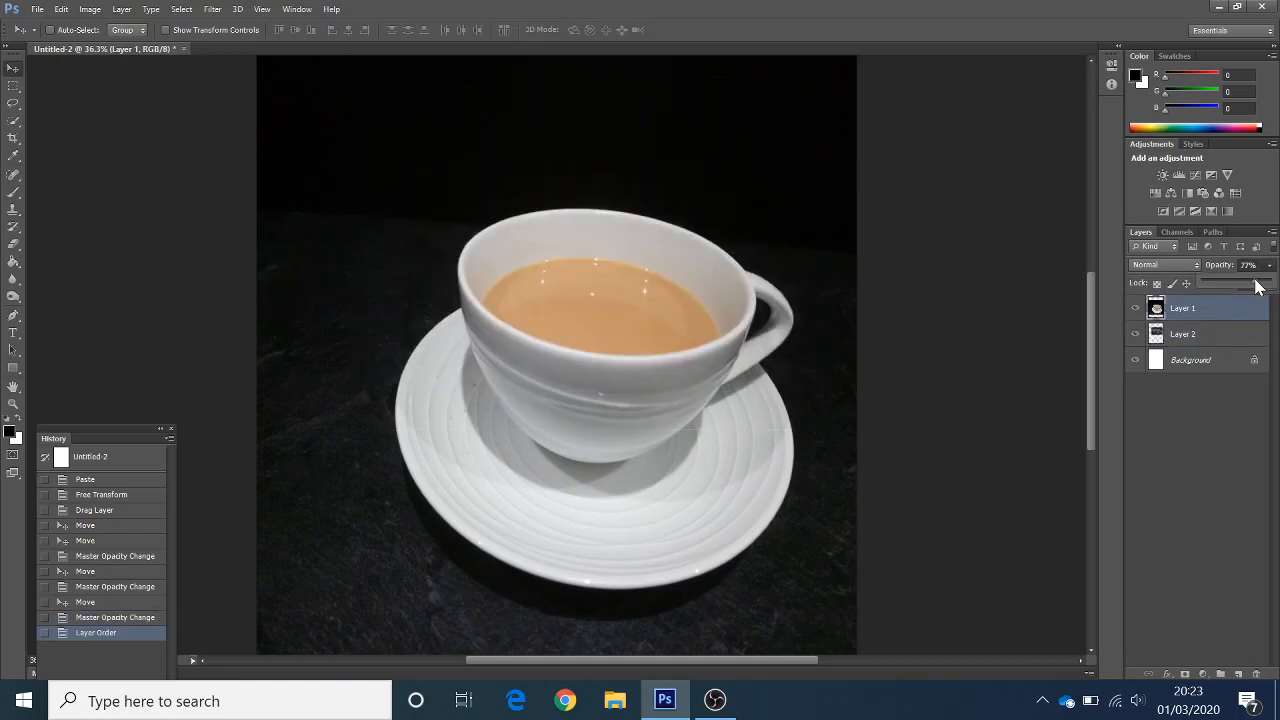
{"action": "left_click", "coordinate": [1258, 286]}
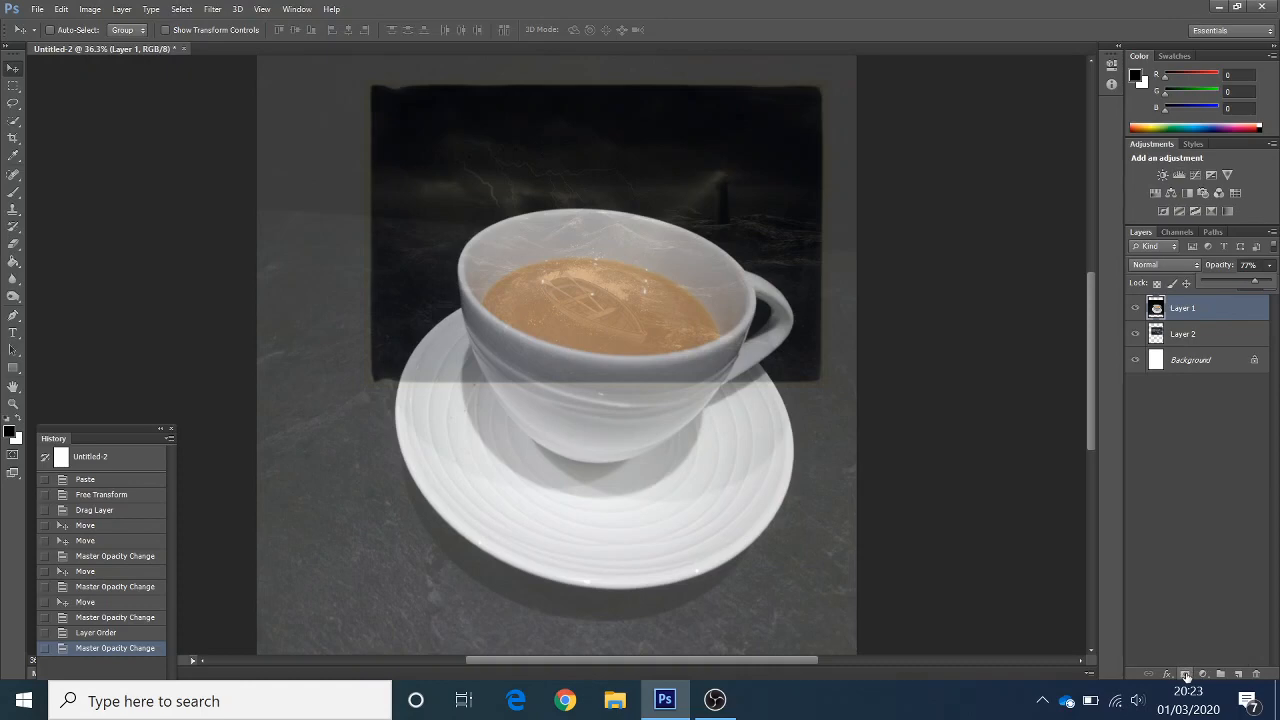
Add a layer mask to Layer 1 and keep that mask active for editing.
{"action": "left_click", "coordinate": [1180, 640]}
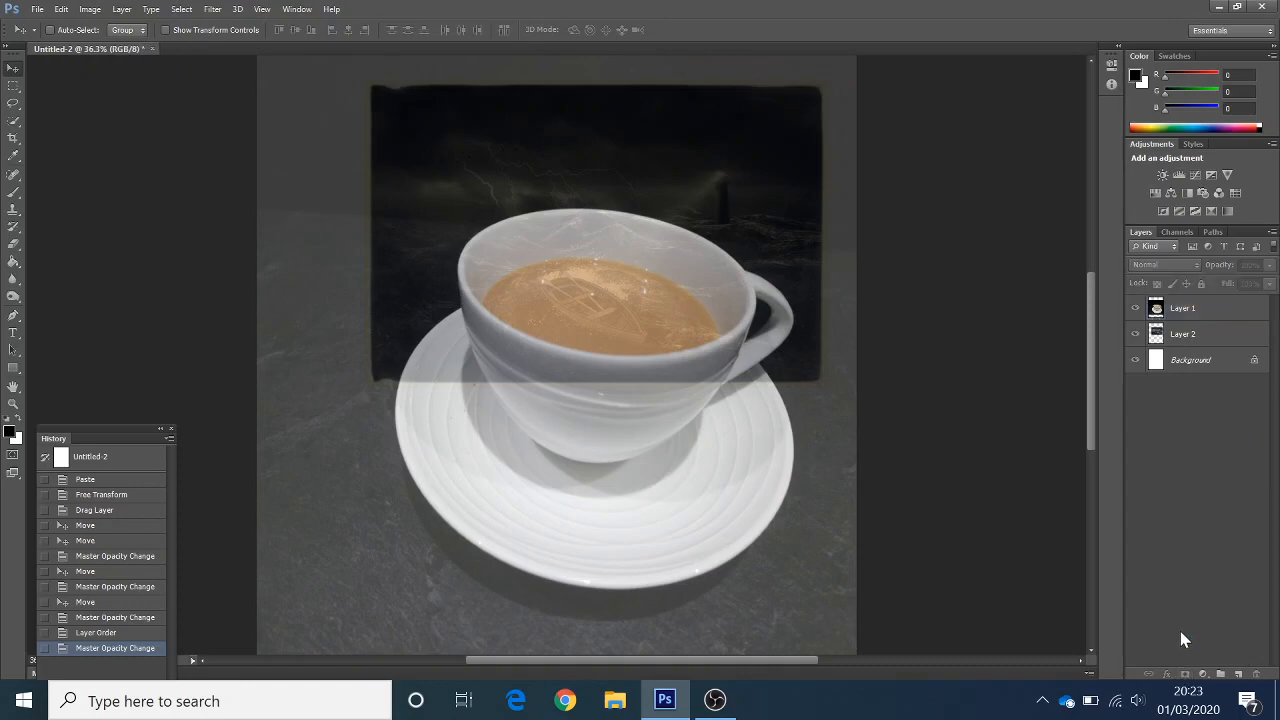
{"action": "left_click", "coordinate": [1209, 318]}
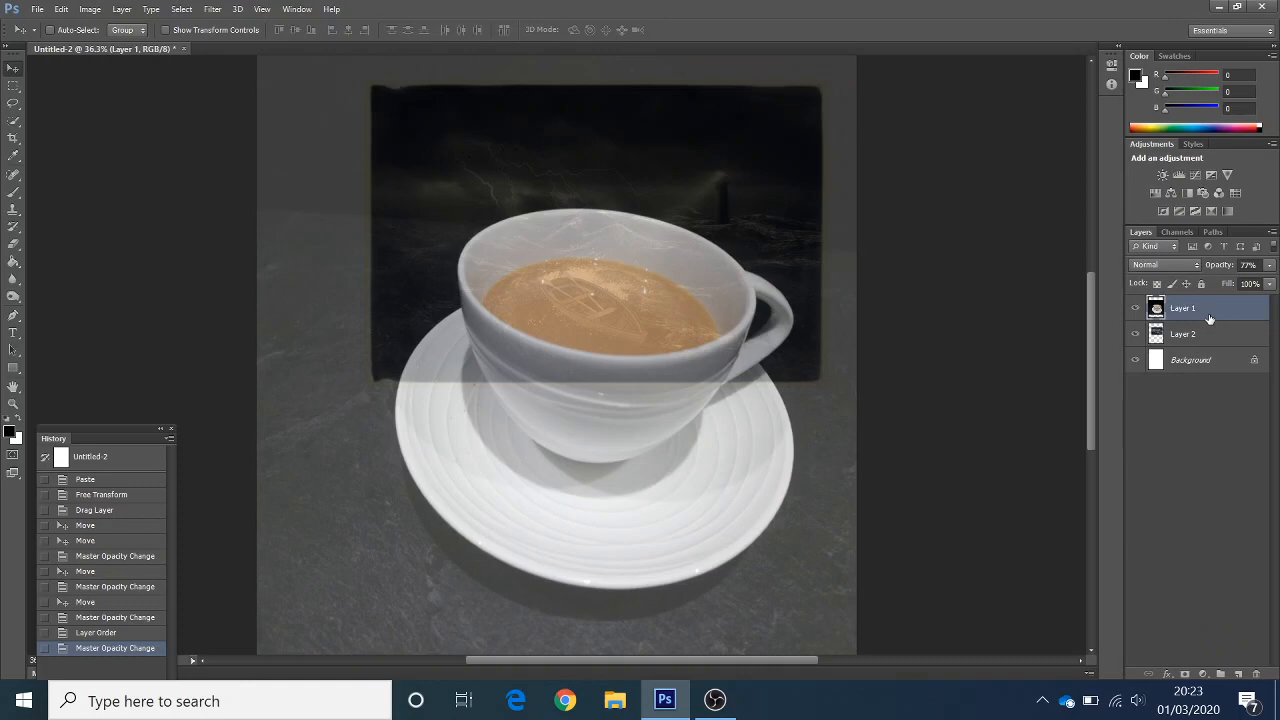
{"action": "left_click", "coordinate": [1185, 672]}
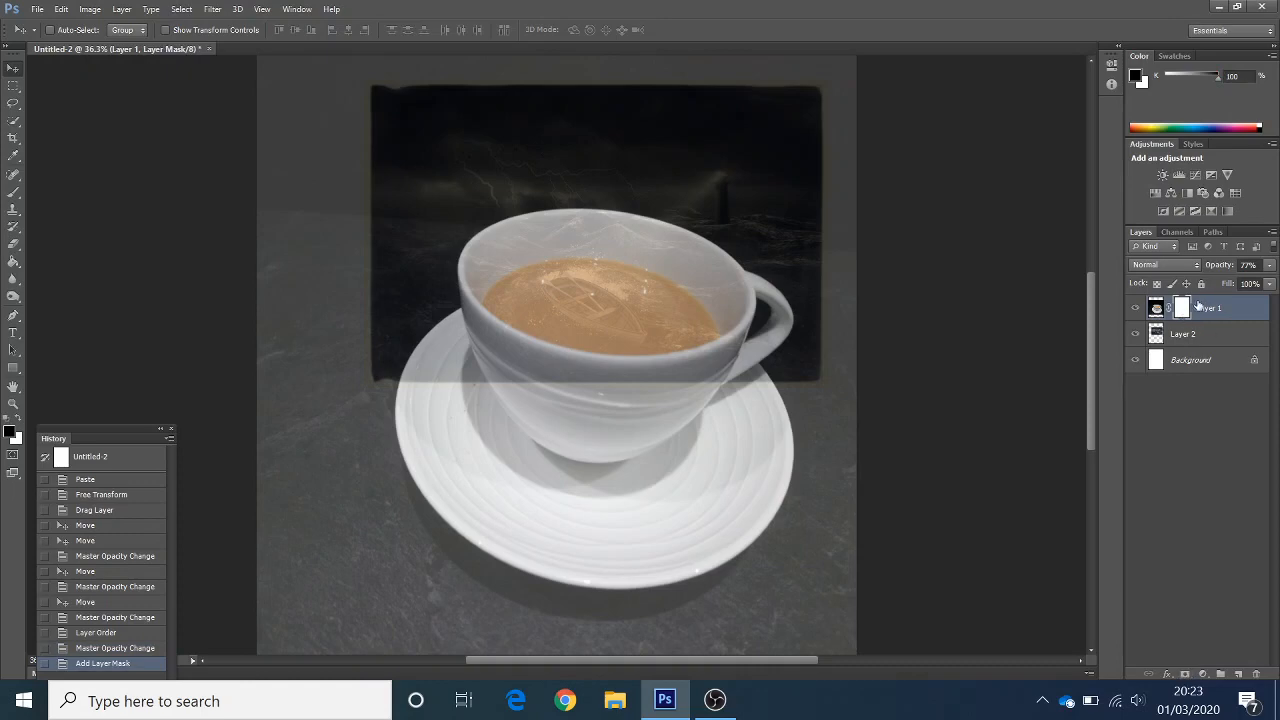
{"action": "left_click", "coordinate": [1222, 333]}
{"action": "left_click", "coordinate": [1190, 309]}
Activate the Brush tool and look through the brush presets and the available brush libraries.
{"action": "left_click", "coordinate": [13, 192]}
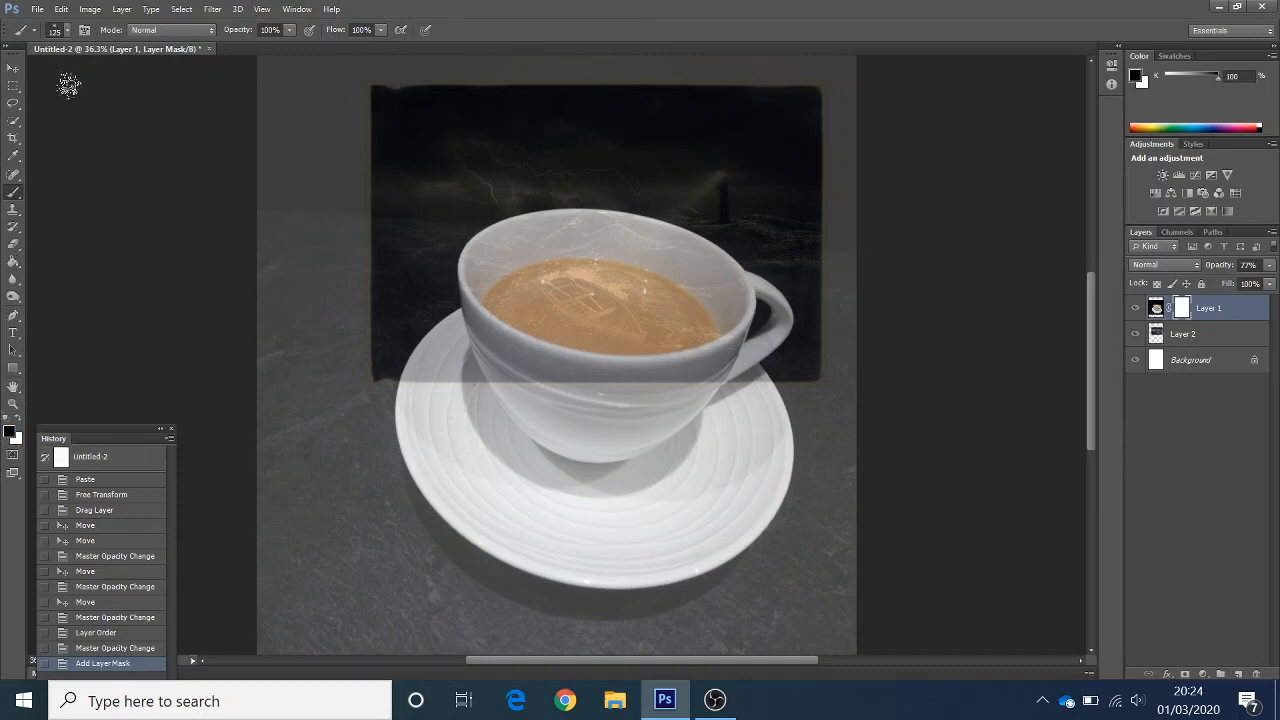
{"action": "left_click", "coordinate": [65, 28]}
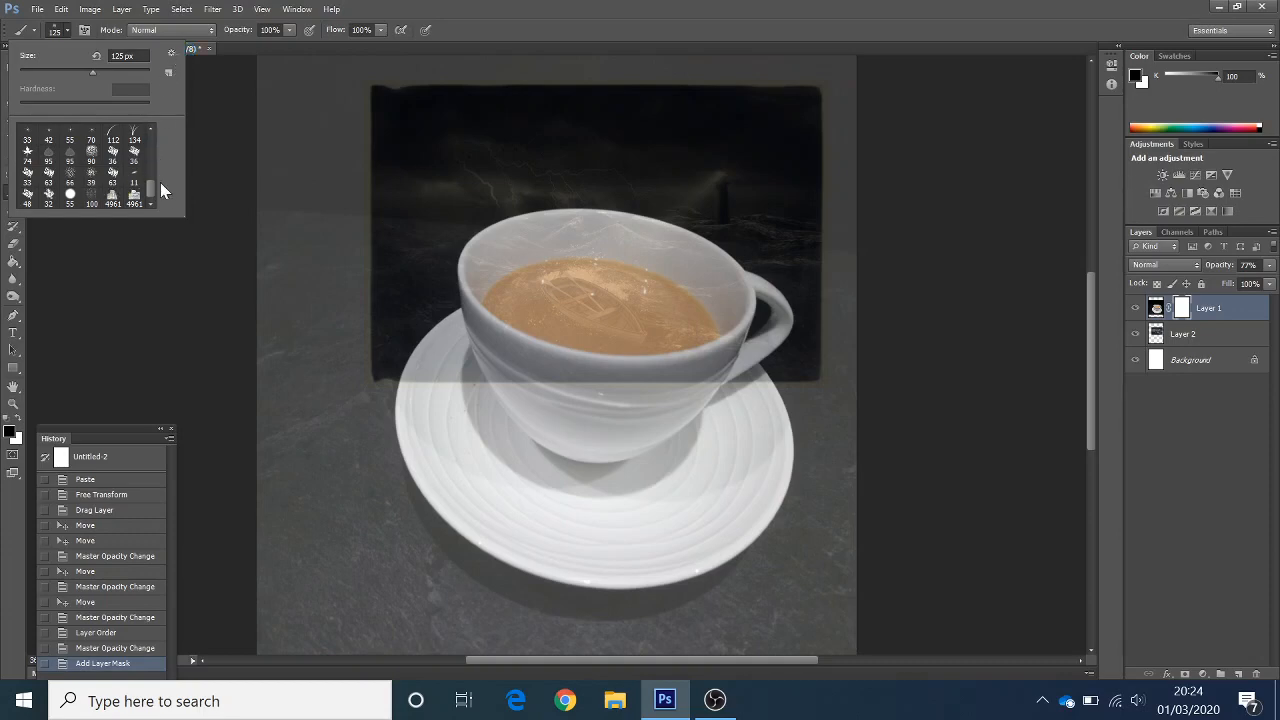
{"action": "left_click", "coordinate": [933, 256]}
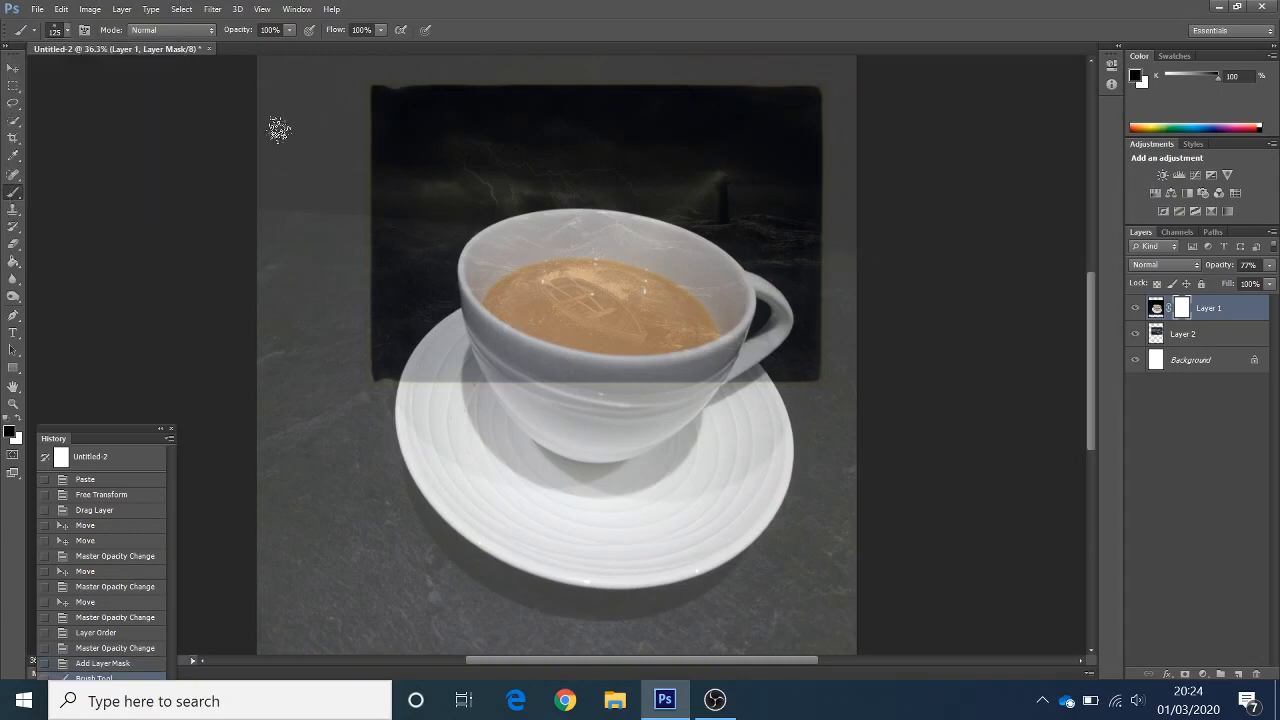
{"action": "left_click", "coordinate": [66, 30]}
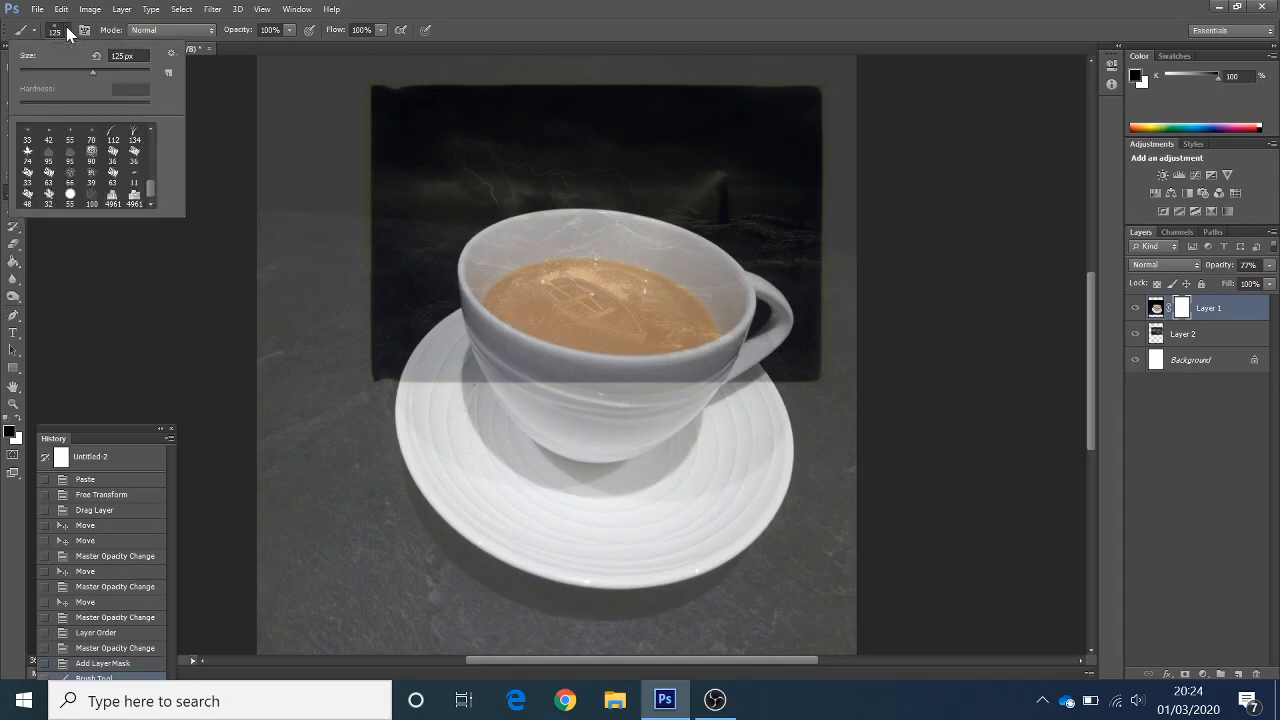
{"action": "left_click", "coordinate": [171, 53]}
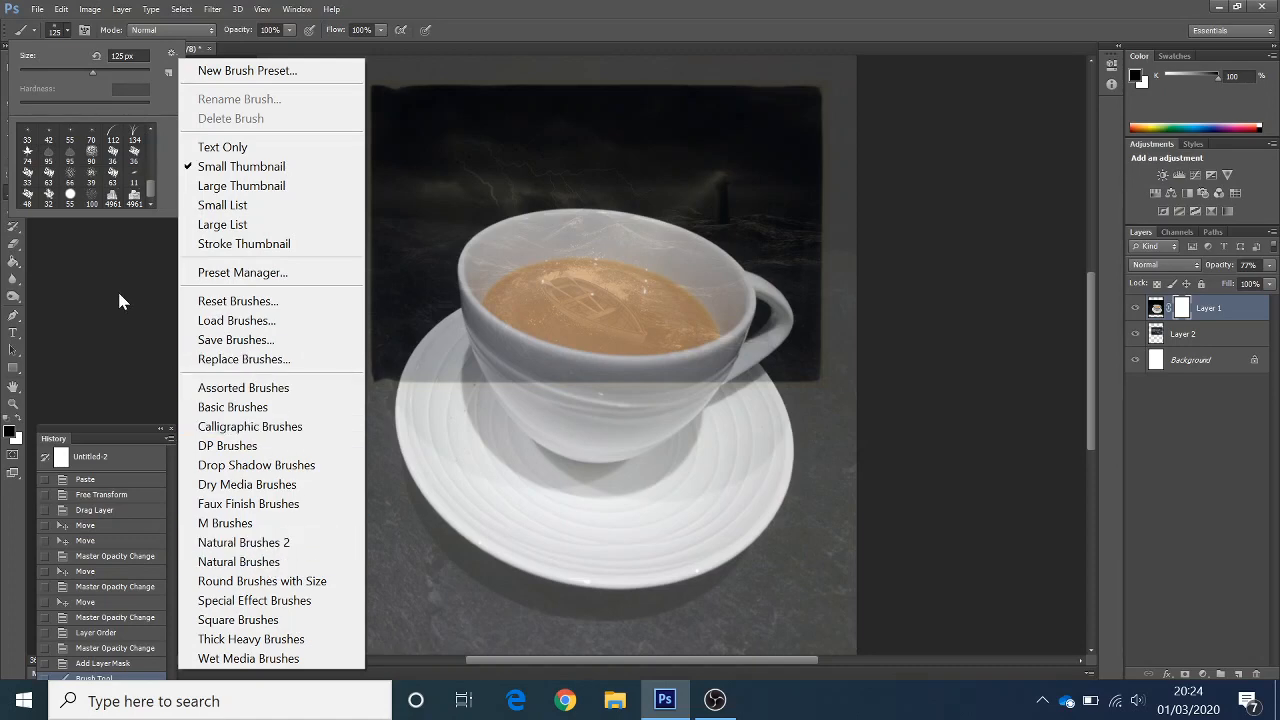
{"action": "left_click", "coordinate": [898, 253]}
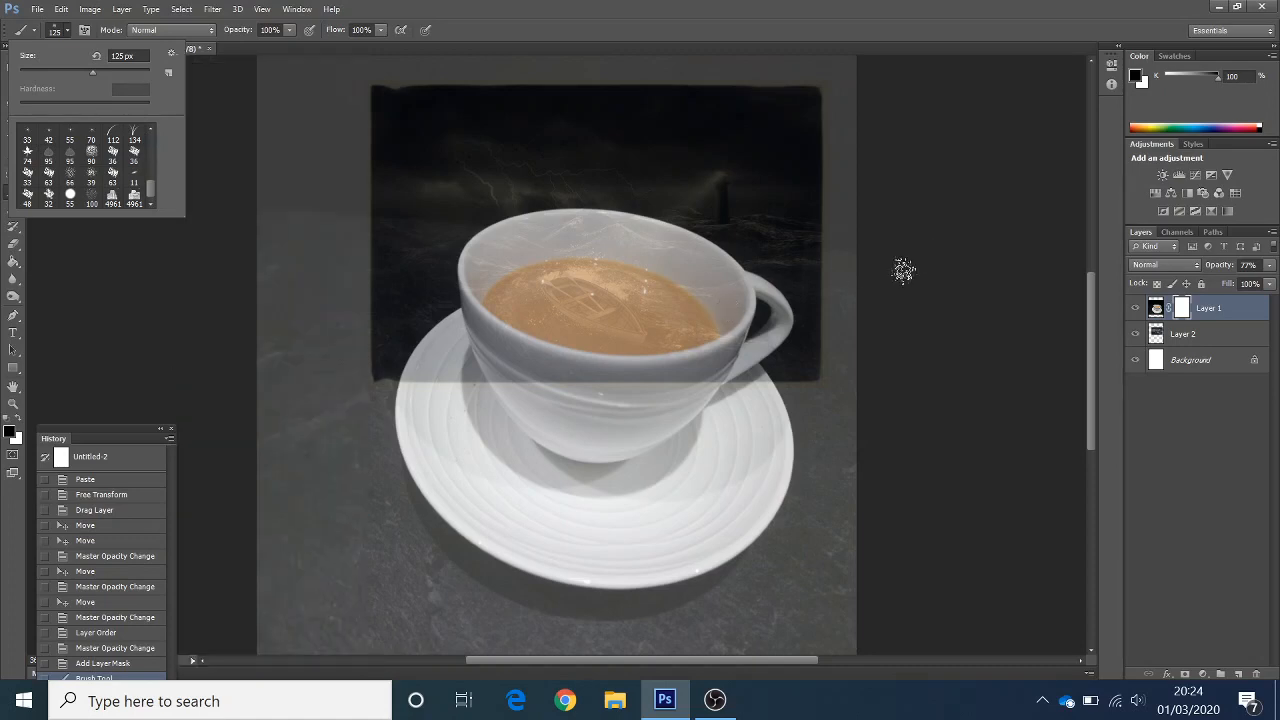
{"action": "left_click", "coordinate": [985, 262]}
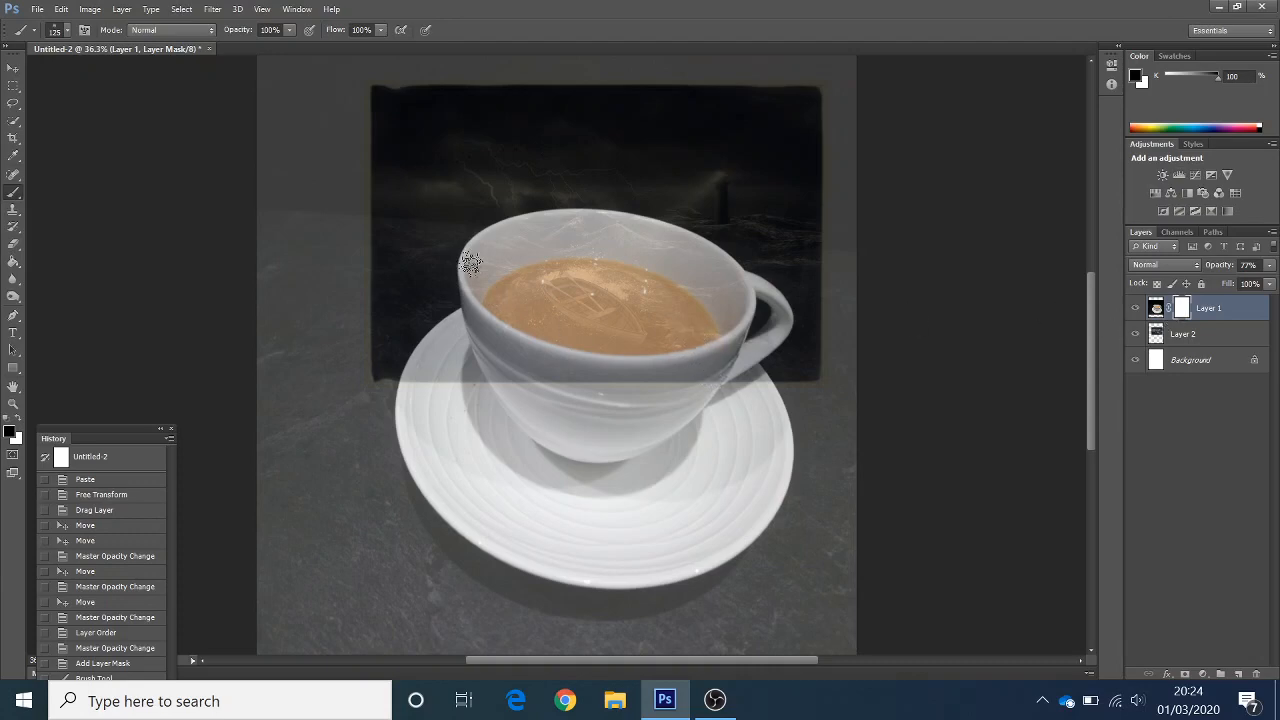
Select the inside of the teacup up to the rim with the Quick Selection tool, leaving the handle out of the selection.
{"action": "left_click", "coordinate": [15, 121]}
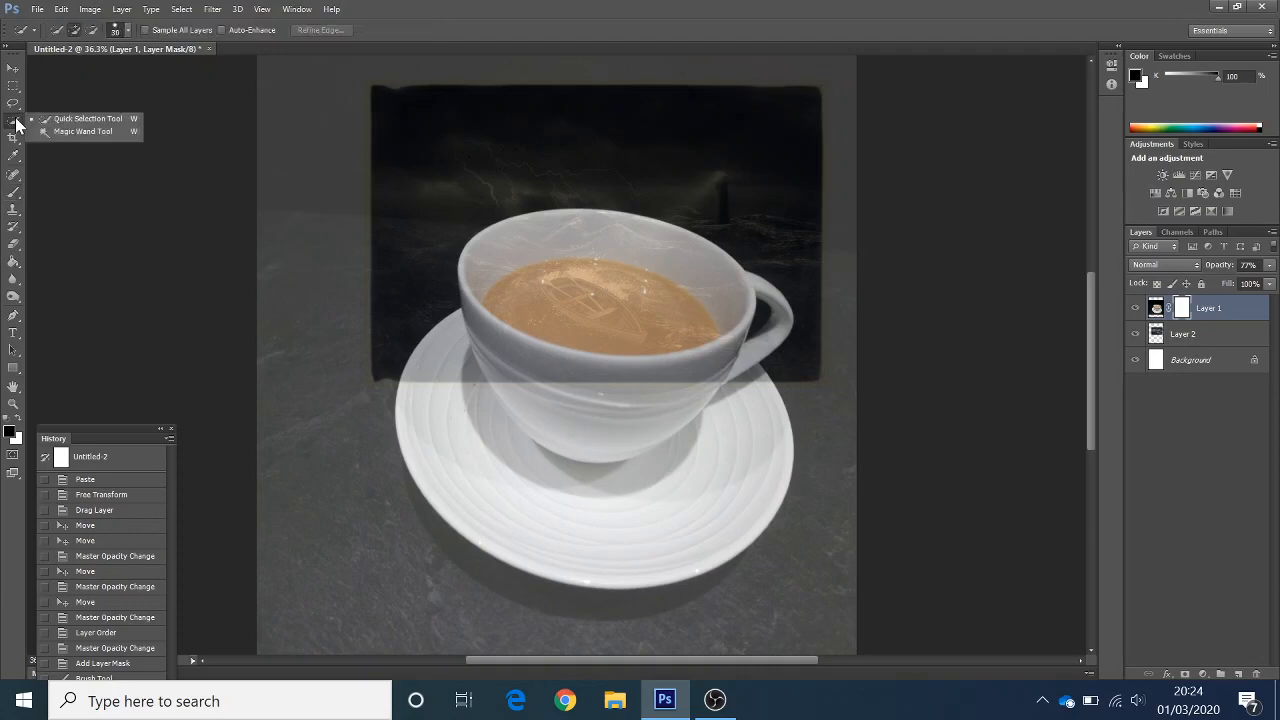
{"action": "left_click", "coordinate": [60, 119]}
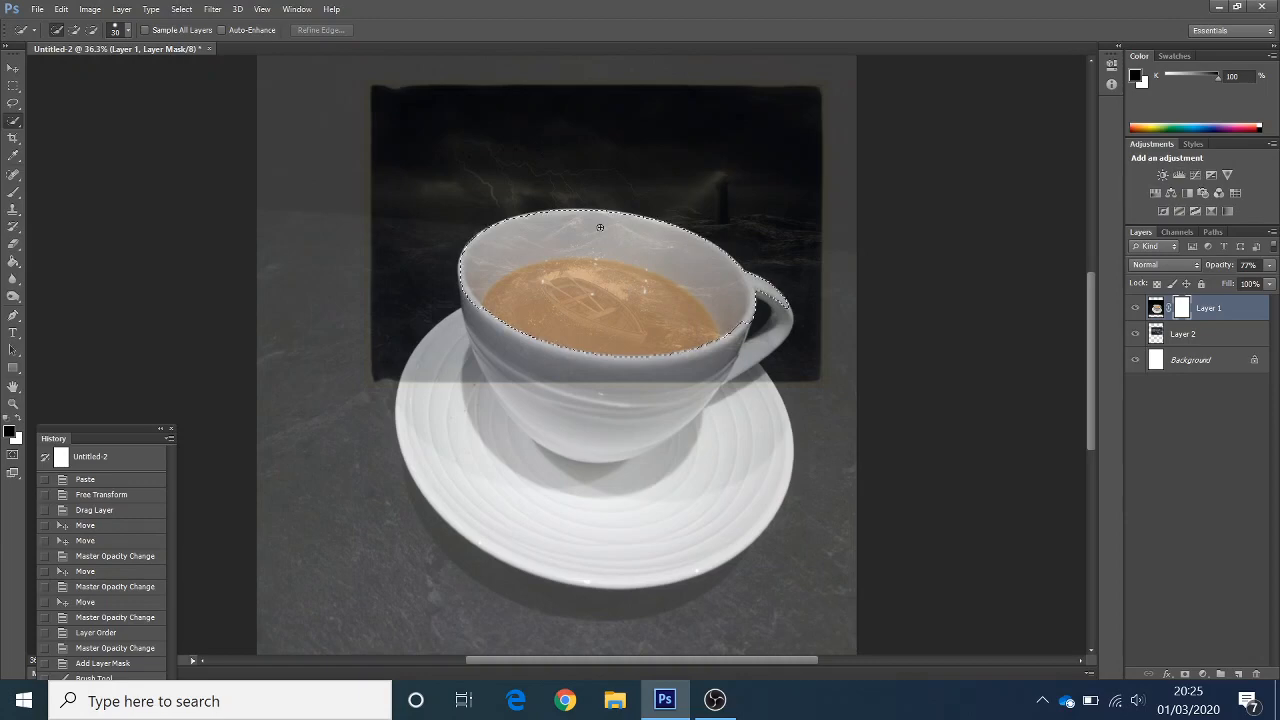
{"action": "left_click_drag", "start_coordinate": [600, 227], "coordinate": [751, 318]}
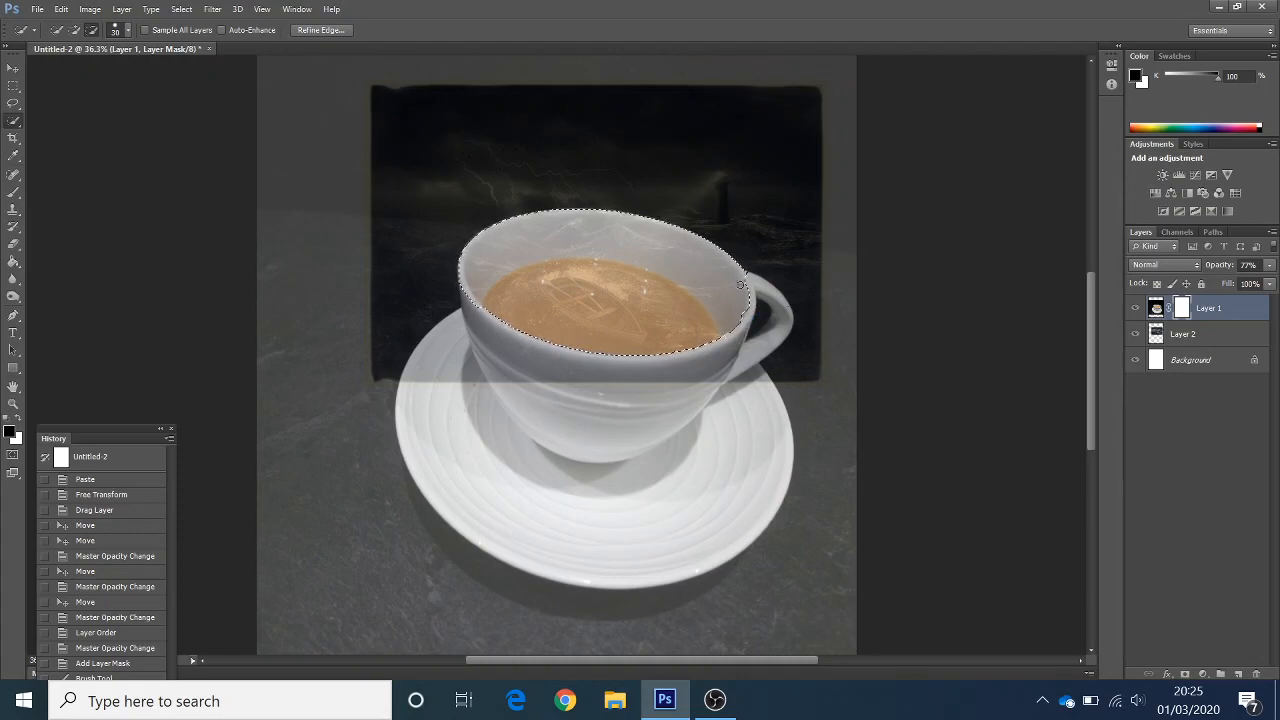
{"action": "left_click_drag", "start_coordinate": [742, 280], "coordinate": [774, 290]}
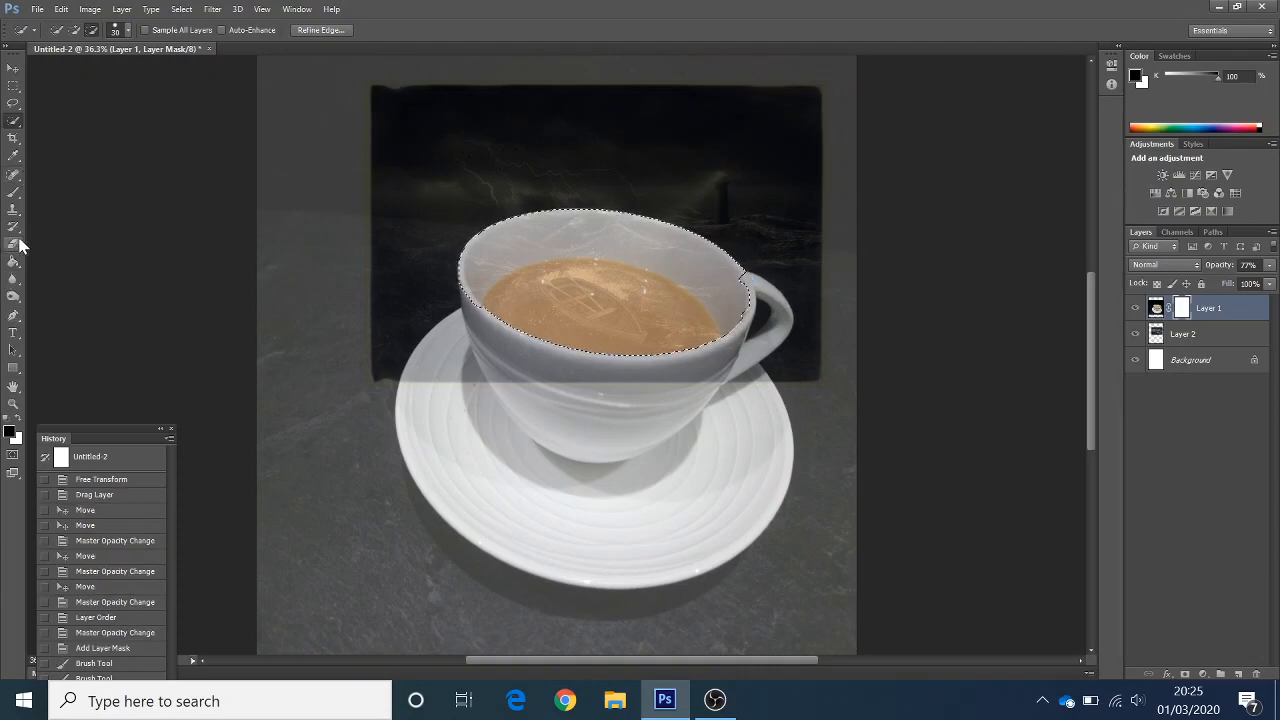
Paint black inside the selection on Layer 1's mask with the splatter brush, up to 500 px, to reveal the sea and boat.
{"action": "left_click", "coordinate": [15, 192]}
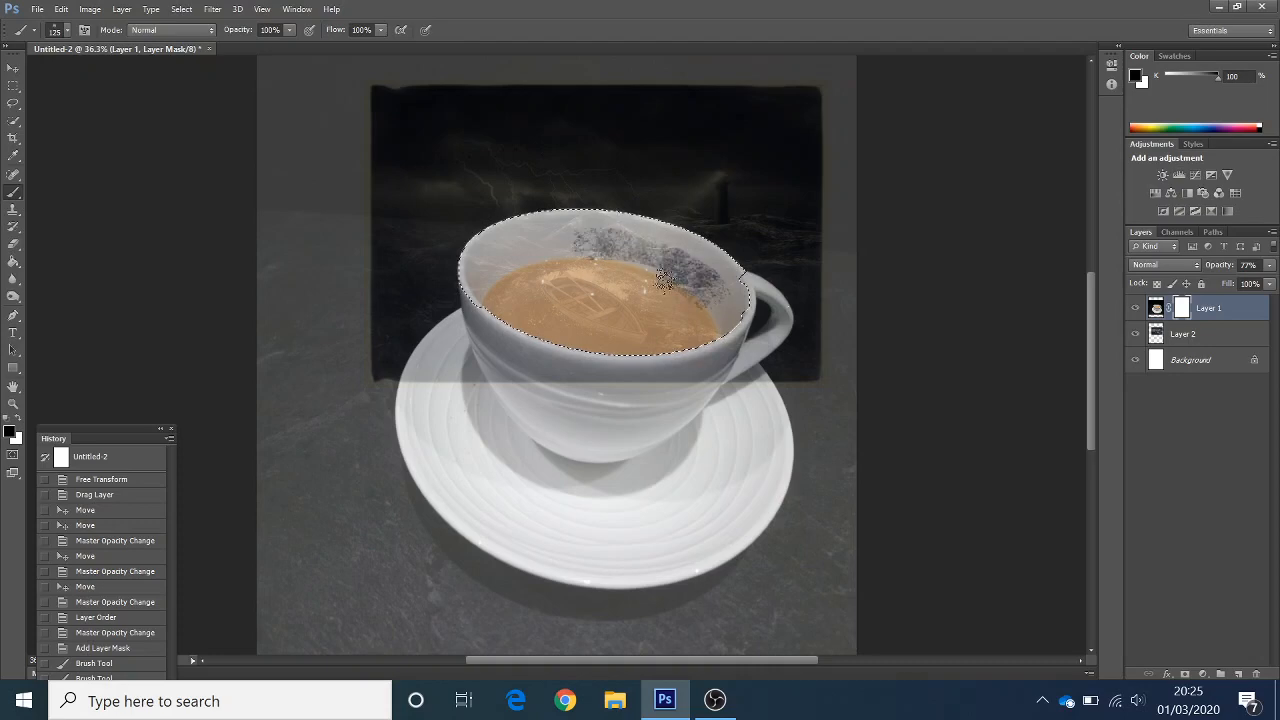
{"action": "left_click_drag", "start_coordinate": [665, 280], "coordinate": [648, 280]}
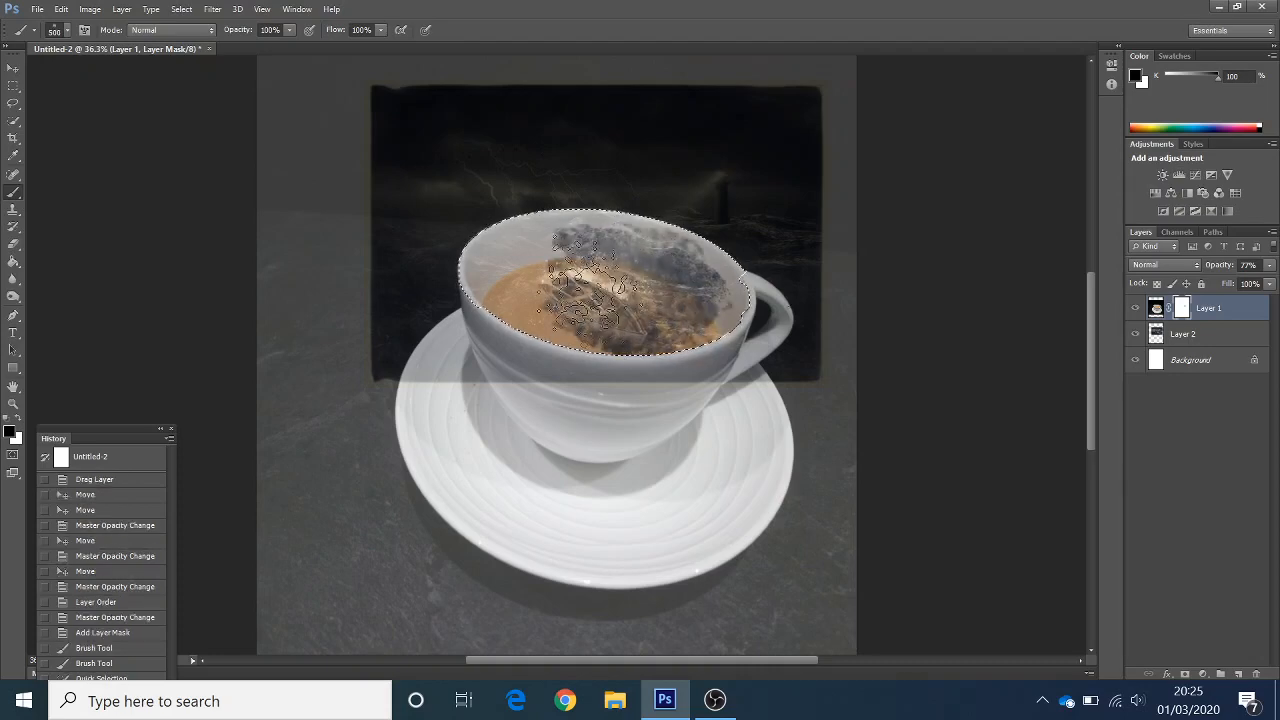
{"action": "left_click", "coordinate": [563, 297]}
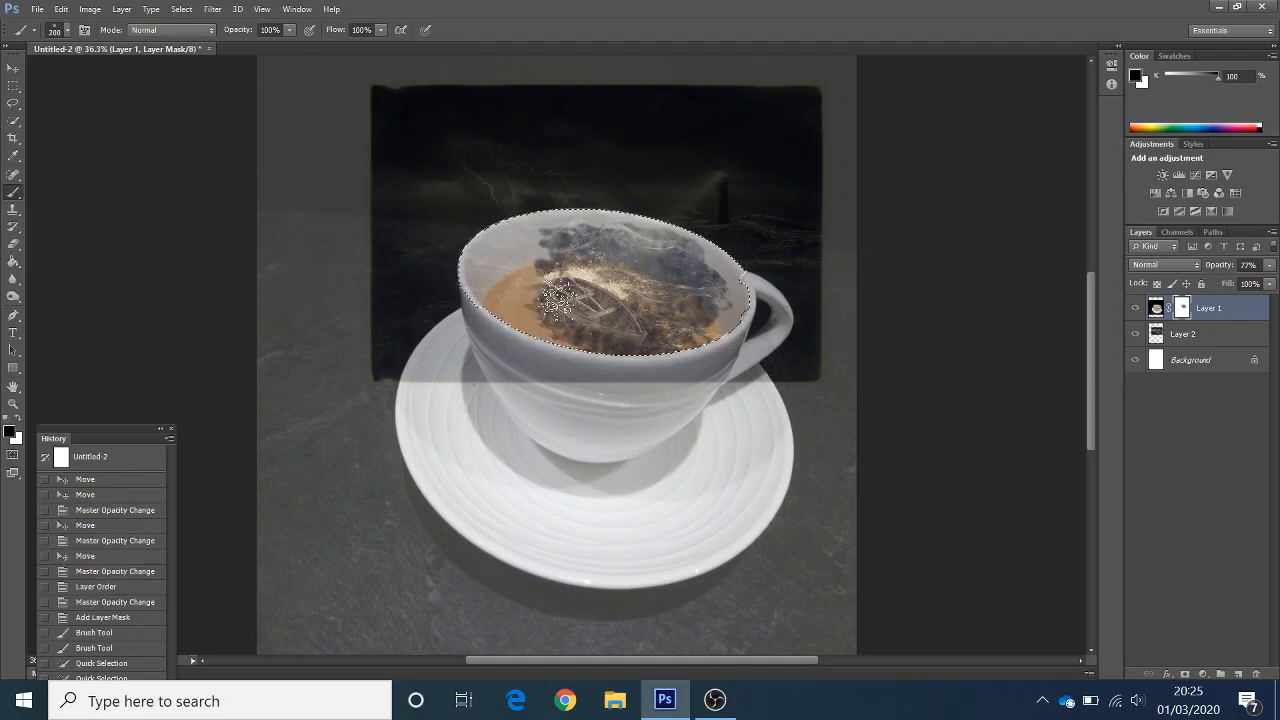
{"action": "left_click", "coordinate": [545, 322]}
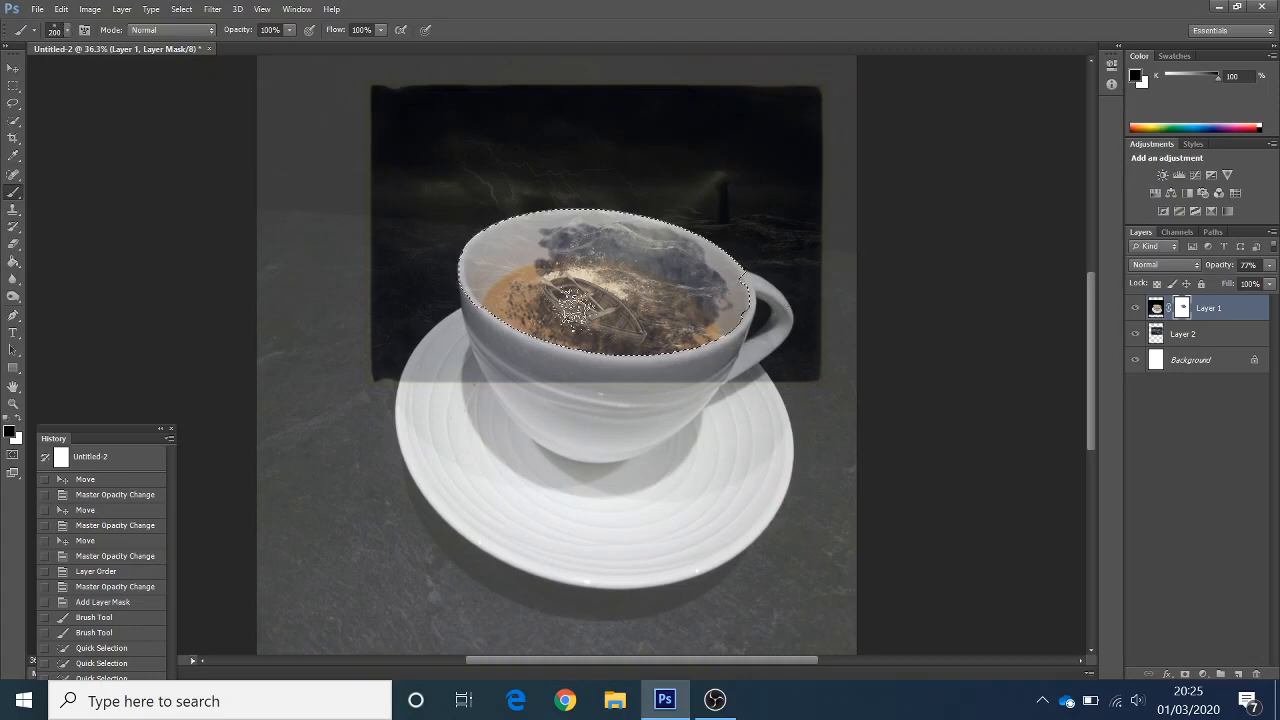
{"action": "mouse_move", "coordinate": [497, 298]}
{"action": "left_mouse_down"}
{"action": "mouse_move", "coordinate": [565, 265]}
{"action": "mouse_move", "coordinate": [565, 292]}
{"action": "mouse_move", "coordinate": [570, 270]}
{"action": "mouse_move", "coordinate": [507, 290]}
{"action": "mouse_move", "coordinate": [493, 265]}
{"action": "mouse_move", "coordinate": [535, 295]}
{"action": "mouse_move", "coordinate": [575, 300]}
{"action": "mouse_move", "coordinate": [592, 330]}
{"action": "mouse_move", "coordinate": [705, 318]}
{"action": "mouse_move", "coordinate": [677, 335]}
{"action": "mouse_move", "coordinate": [543, 312]}
{"action": "mouse_move", "coordinate": [492, 287]}
{"action": "left_mouse_up"}
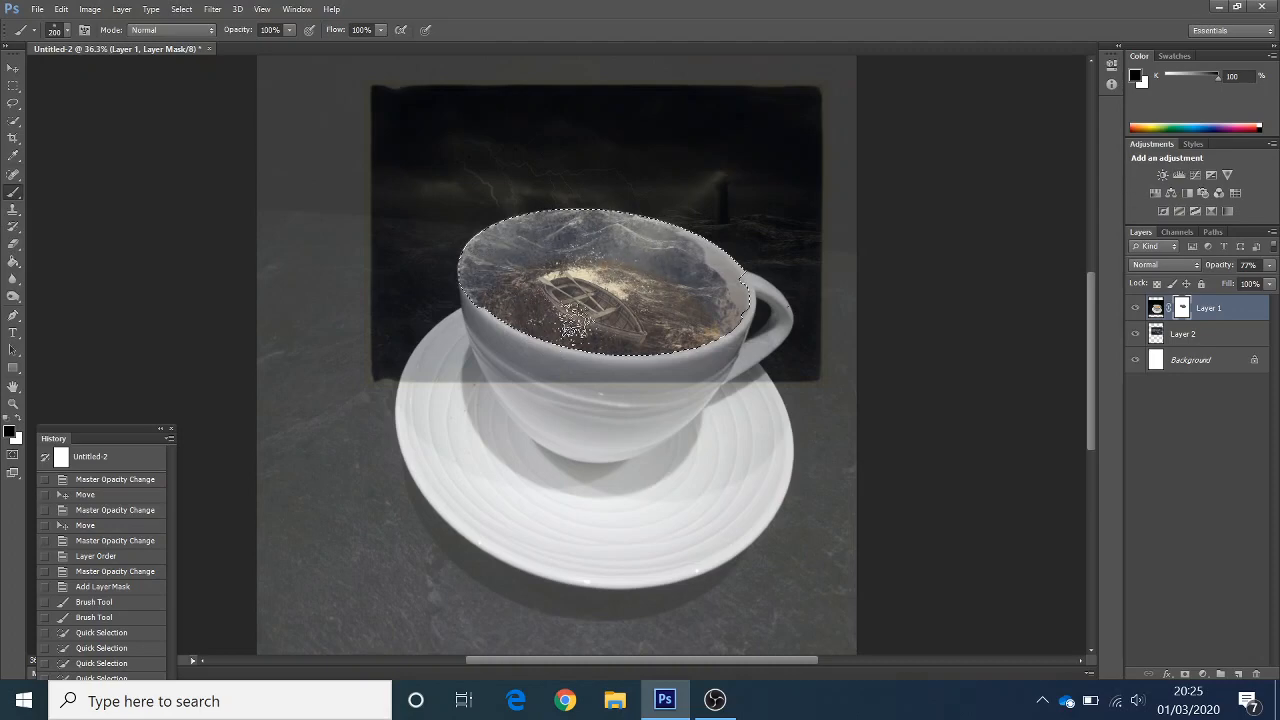
{"action": "left_click", "coordinate": [697, 335]}
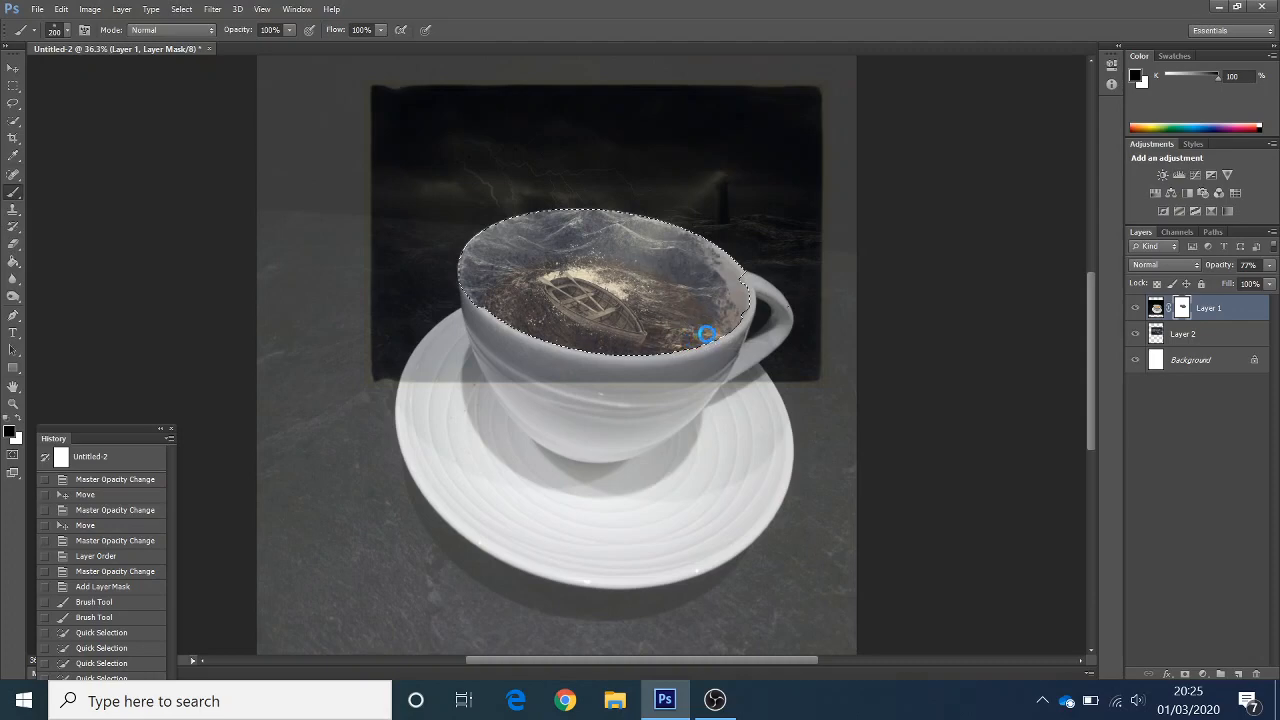
{"action": "left_click", "coordinate": [706, 333]}
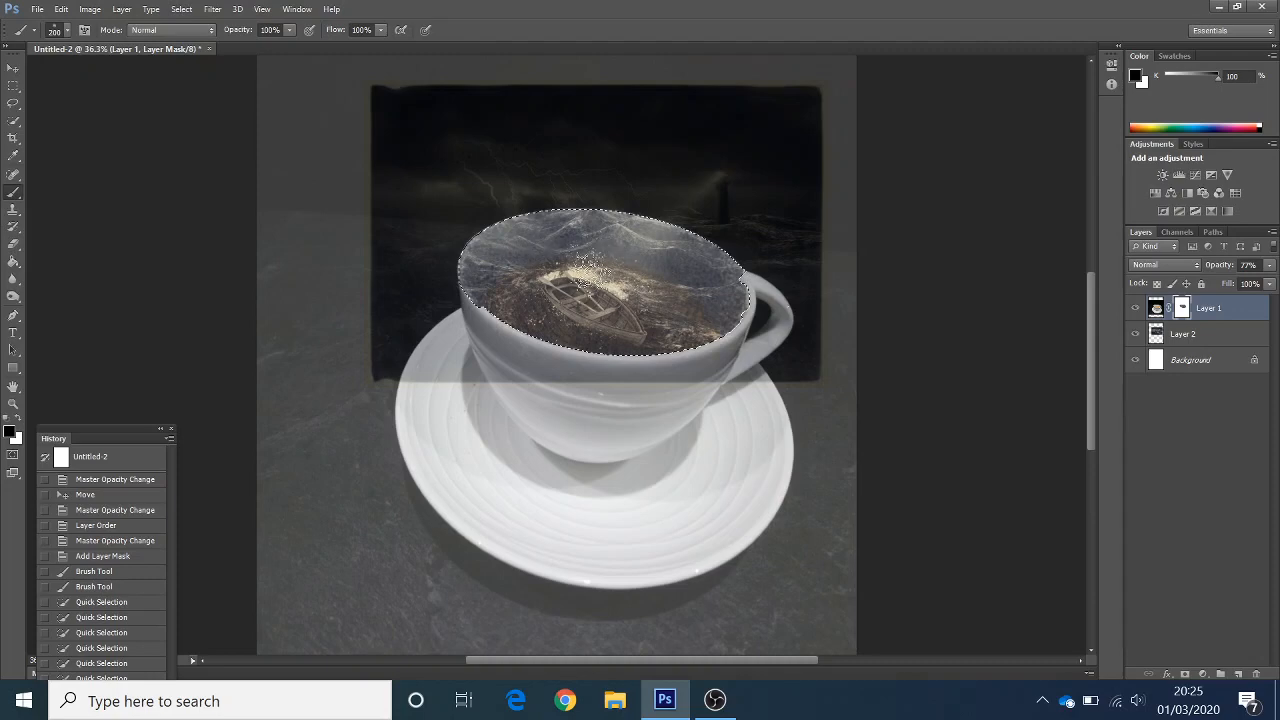
{"action": "mouse_move", "coordinate": [685, 253]}
{"action": "left_mouse_down"}
{"action": "mouse_move", "coordinate": [543, 302]}
{"action": "mouse_move", "coordinate": [655, 232]}
{"action": "mouse_move", "coordinate": [616, 249]}
{"action": "mouse_move", "coordinate": [565, 243]}
{"action": "mouse_move", "coordinate": [726, 286]}
{"action": "mouse_move", "coordinate": [704, 318]}
{"action": "mouse_move", "coordinate": [635, 334]}
{"action": "mouse_move", "coordinate": [723, 259]}
{"action": "mouse_move", "coordinate": [702, 328]}
{"action": "mouse_move", "coordinate": [727, 315]}
{"action": "left_mouse_up"}
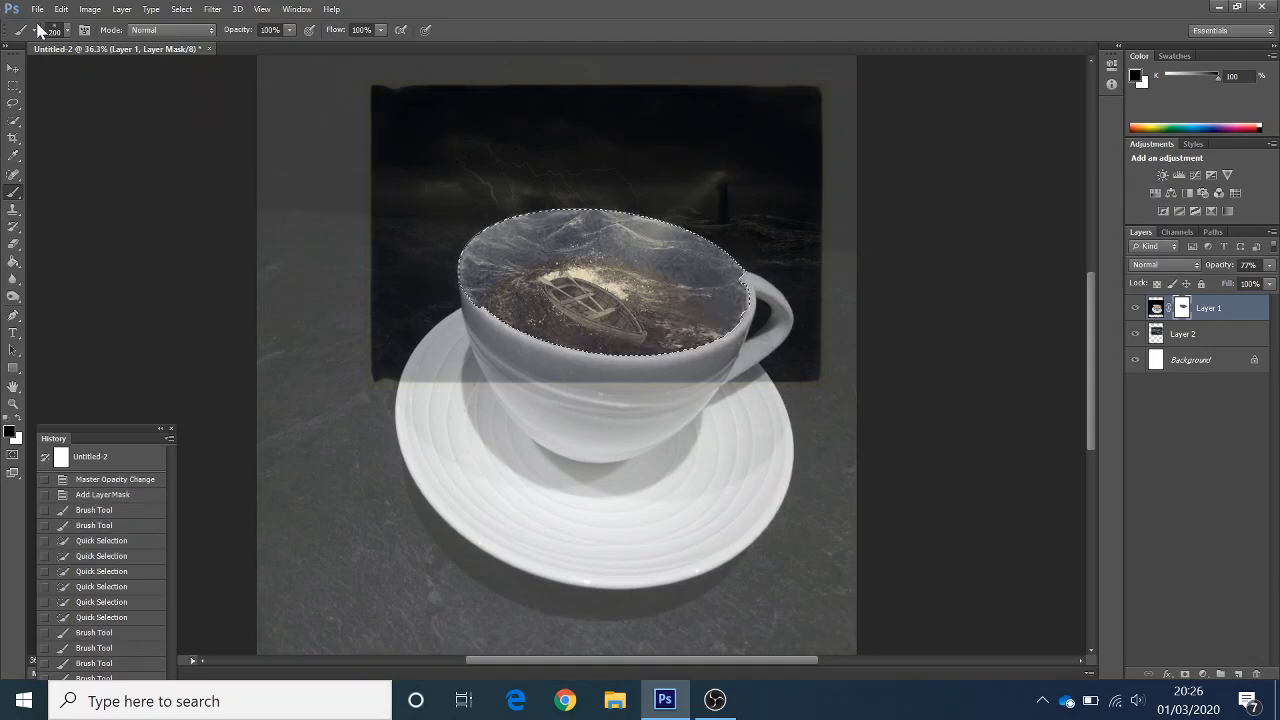
Mask out the remaining traces of tea inside the cup with a soft round 200 px brush and clear the selection.
{"action": "left_click", "coordinate": [68, 32]}
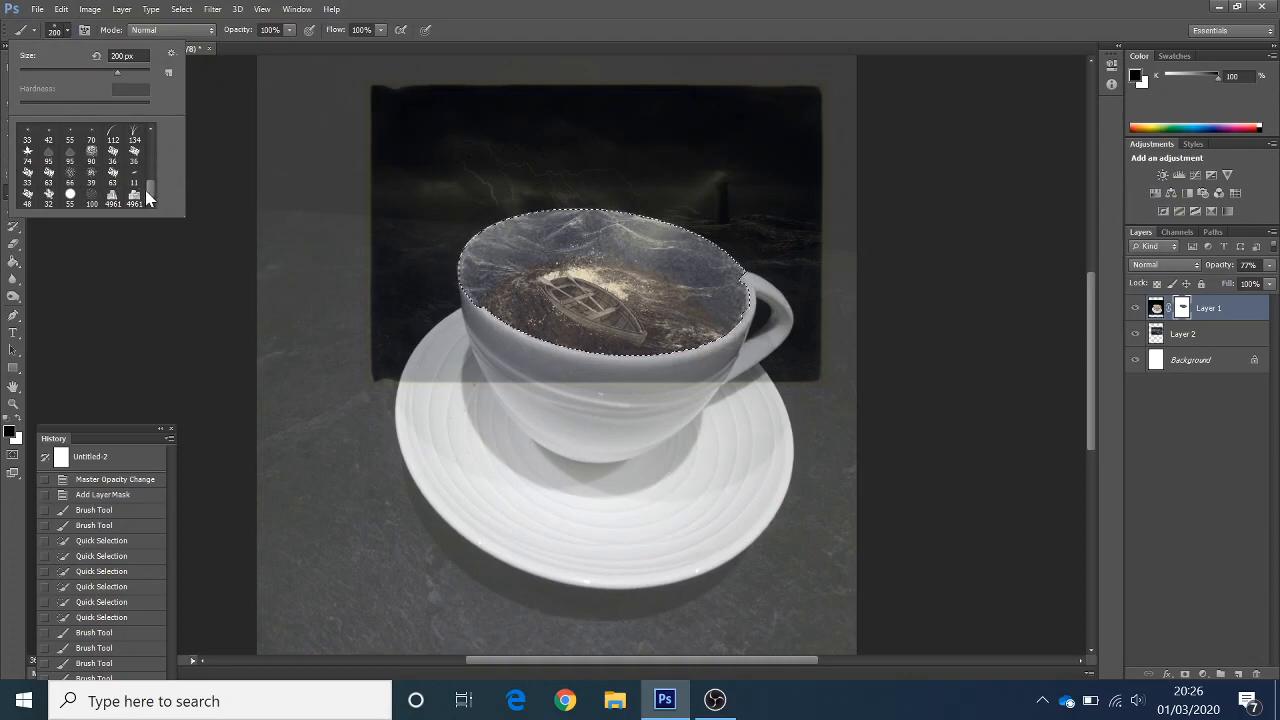
{"action": "scroll", "coordinate": [157, 158], "scroll_direction": "up", "scroll_amount": 5}
{"action": "left_click", "coordinate": [70, 140]}
{"action": "mouse_move", "coordinate": [616, 285]}
{"action": "left_mouse_down"}
{"action": "mouse_move", "coordinate": [604, 278]}
{"action": "mouse_move", "coordinate": [610, 295]}
{"action": "left_mouse_up"}
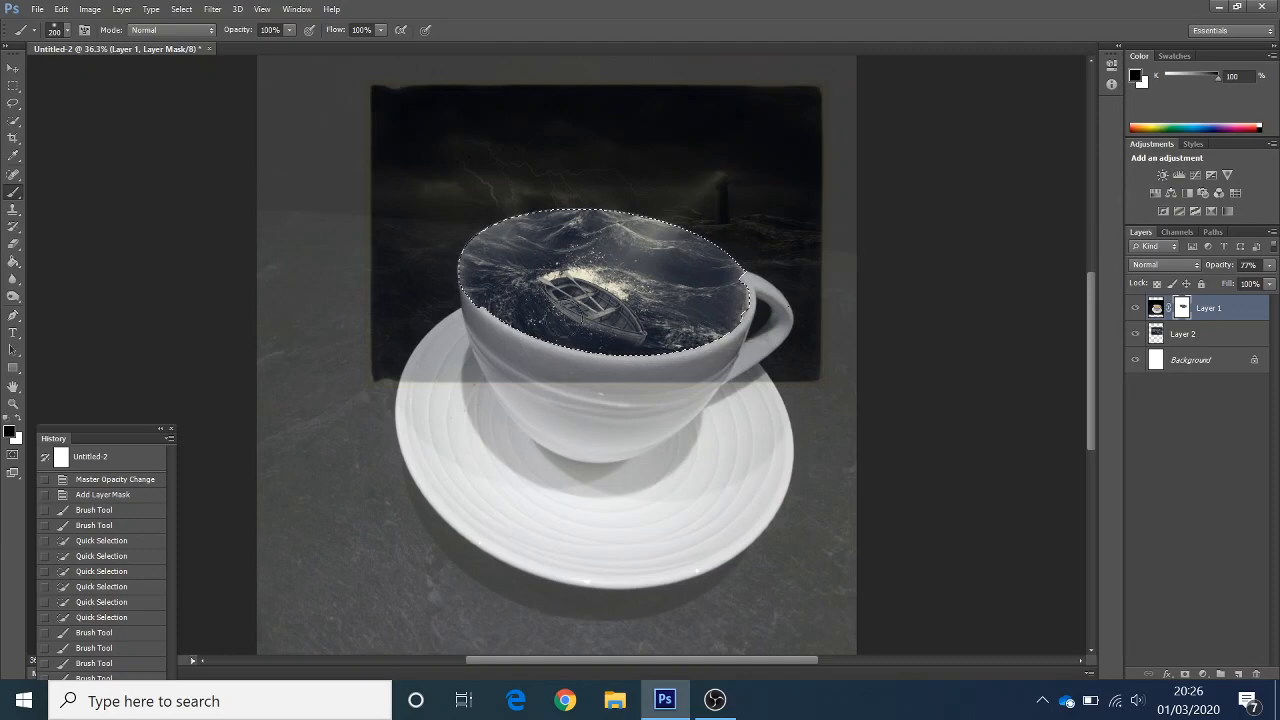
{"action": "left_click", "coordinate": [716, 322]}
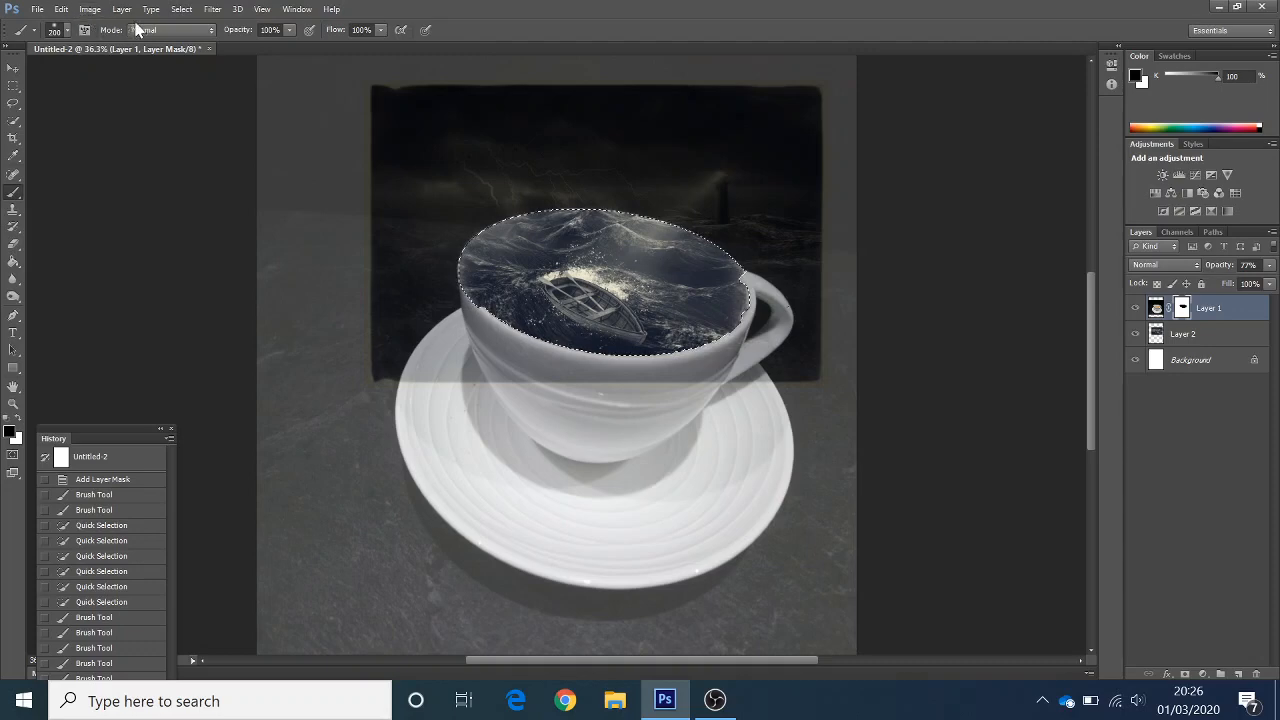
{"action": "left_click", "coordinate": [181, 10]}
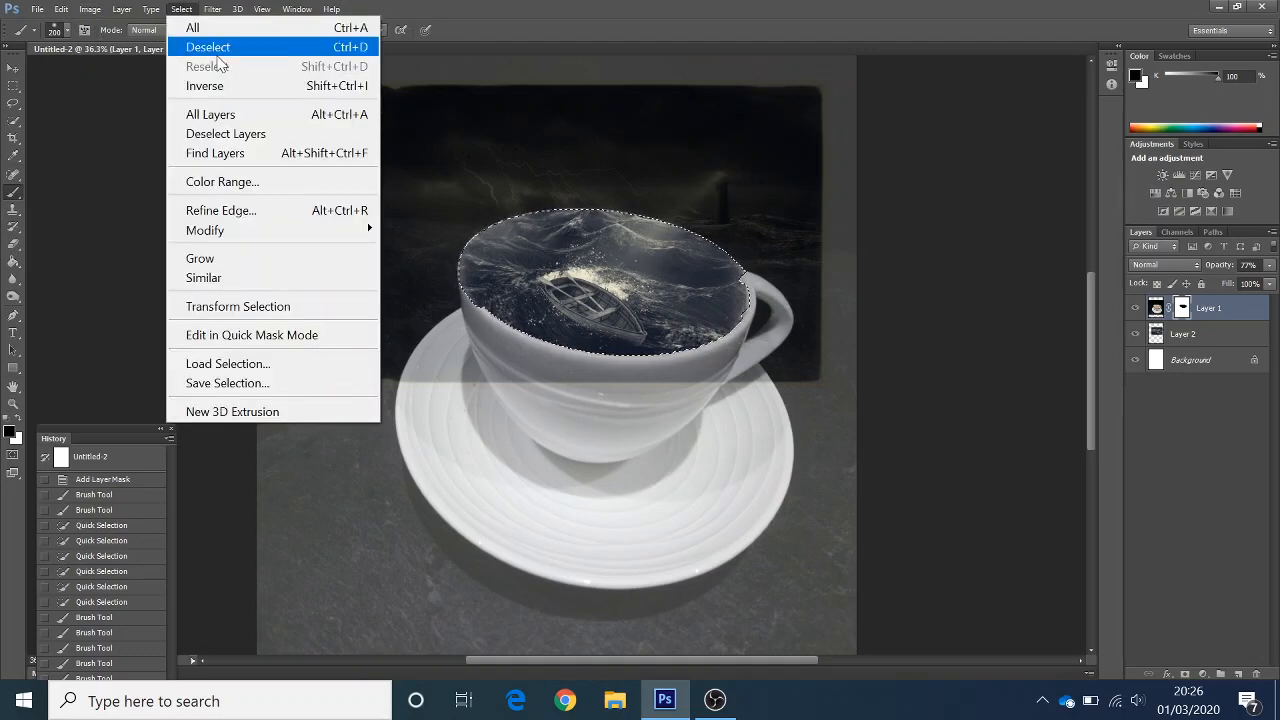
{"action": "left_click", "coordinate": [215, 49]}
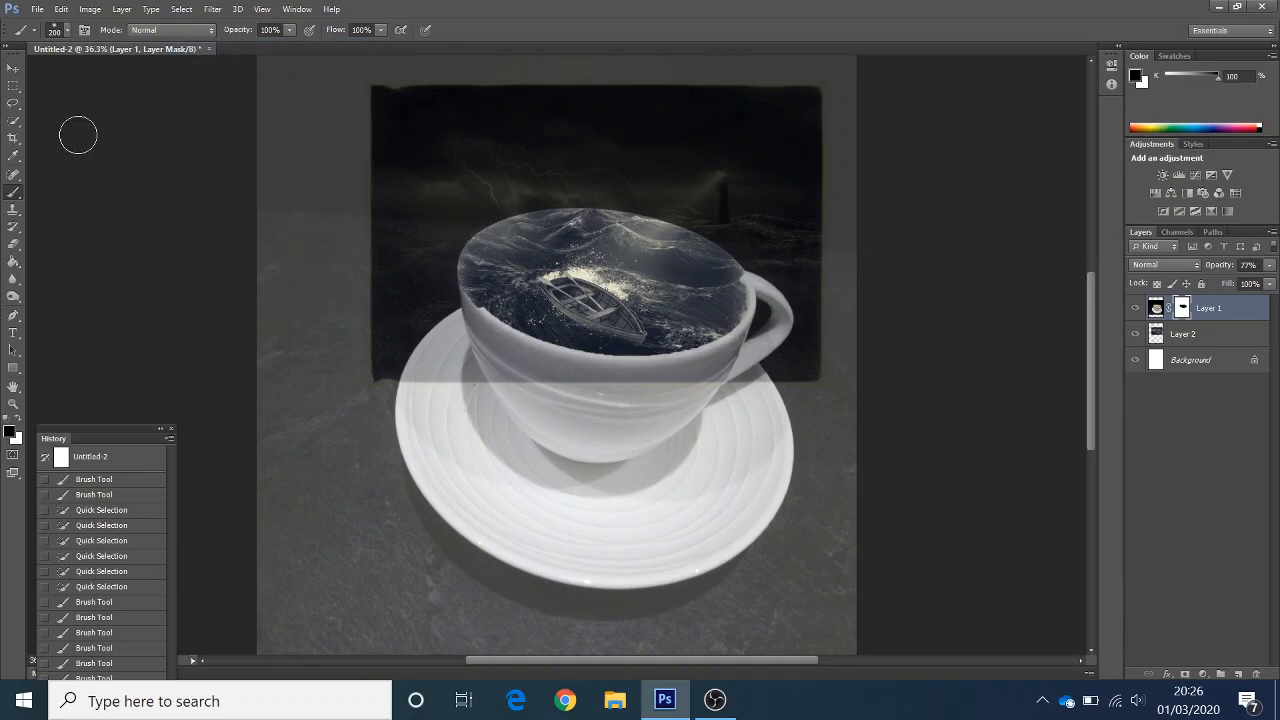
Choose the 39 px splatter brush preset and enlarge it to 150 px.
{"action": "left_click", "coordinate": [67, 32]}
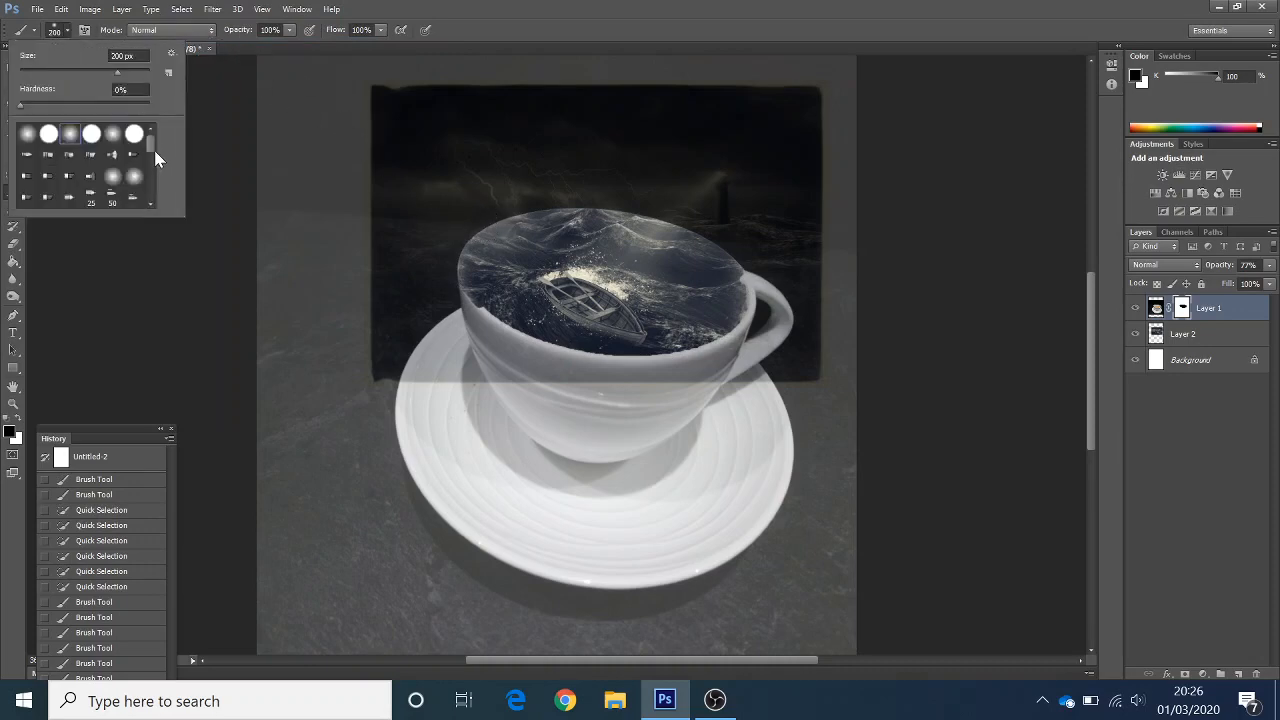
{"action": "left_click_drag", "start_coordinate": [151, 146], "coordinate": [149, 194]}
{"action": "left_click", "coordinate": [90, 177]}
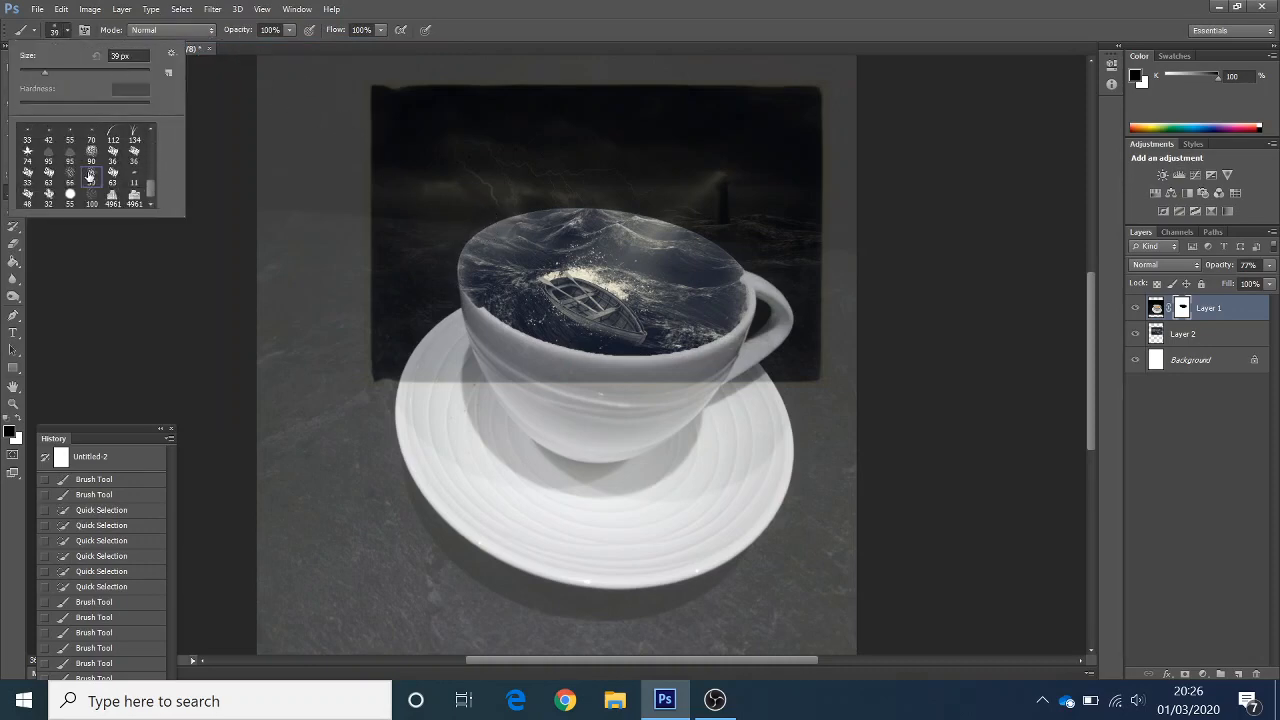
{"action": "left_click", "coordinate": [914, 222]}
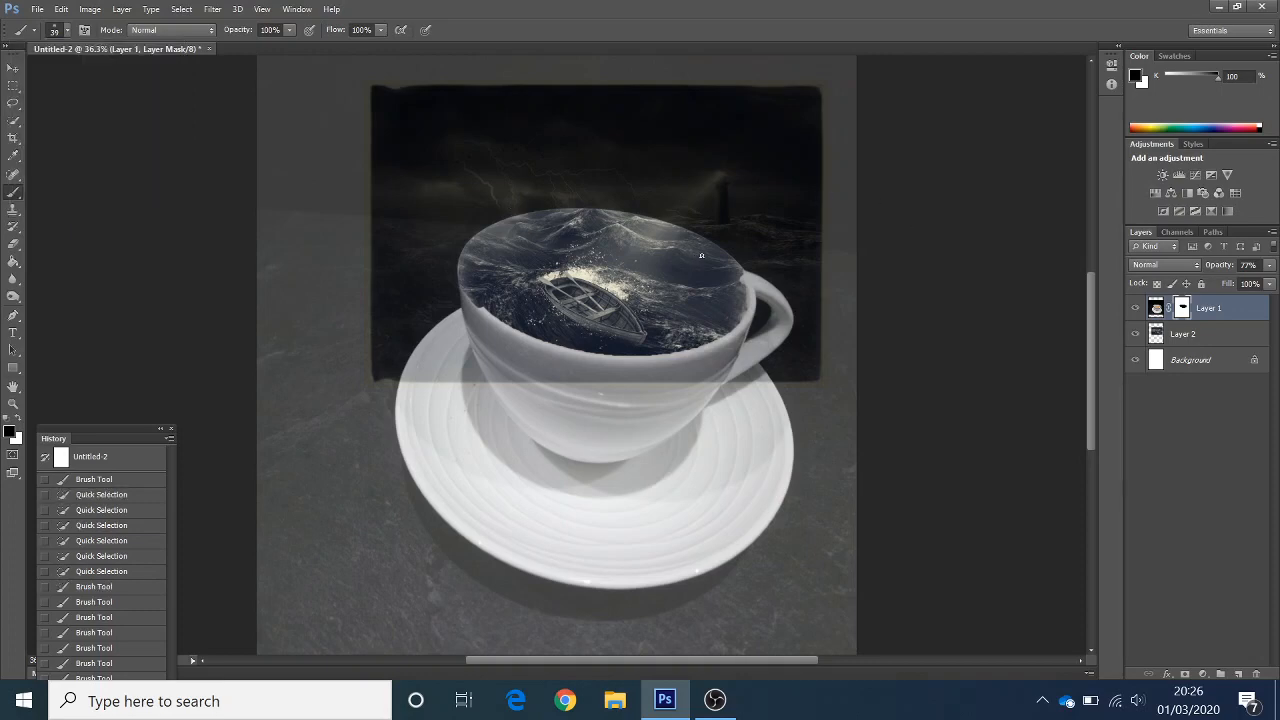
{"action": "key", "text": "bracketright"}
{"action": "key", "text": "bracketright"}
{"action": "key", "text": "bracketright"}
{"action": "key", "text": "bracketright"}
{"action": "key", "text": "bracketright"}
{"action": "key", "text": "bracketright"}
{"action": "key", "text": "bracketright"}
{"action": "key", "text": "bracketright"}
{"action": "key", "text": "bracketright"}
{"action": "key", "text": "bracketright"}
{"action": "key", "text": "bracketright"}
{"action": "key", "text": "bracketright"}
{"action": "key", "text": "bracketright"}
{"action": "key", "text": "bracketright"}
{"action": "key", "text": "bracketright"}
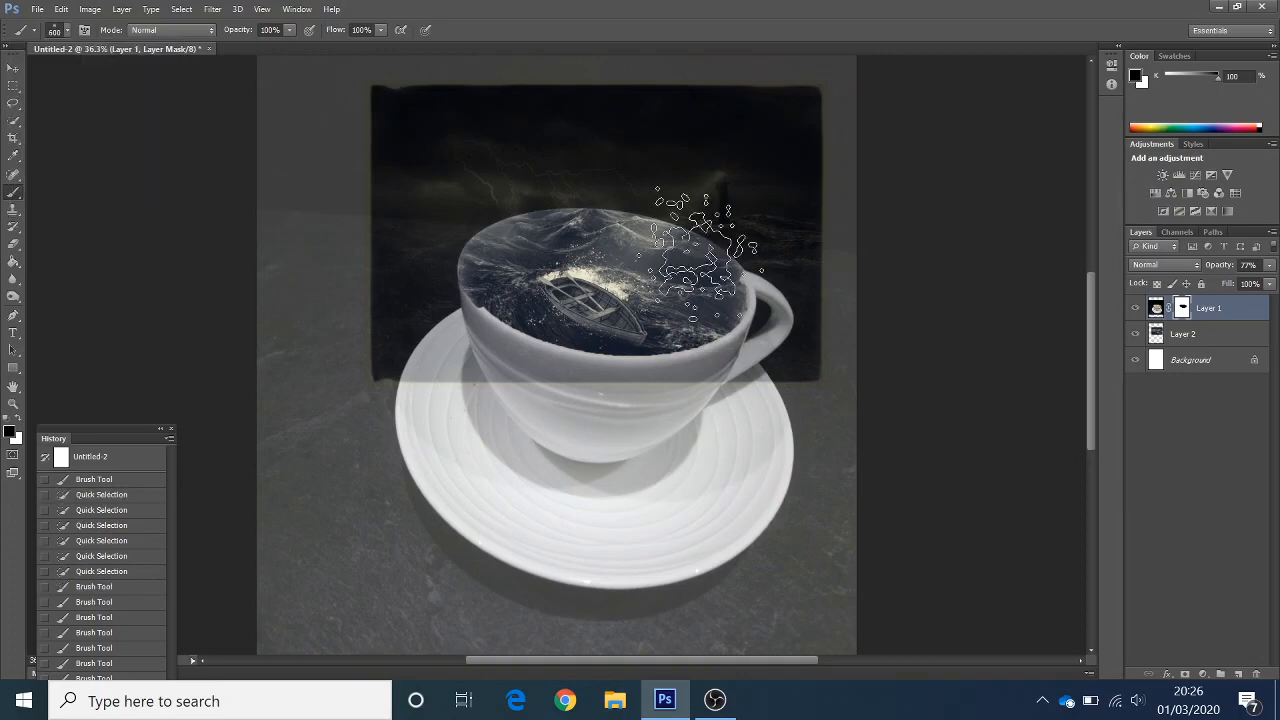
{"action": "key", "text": "bracketleft"}
{"action": "key", "text": "bracketleft"}
{"action": "key", "text": "bracketleft"}
{"action": "key", "text": "bracketleft"}
{"action": "key", "text": "bracketleft"}
{"action": "key", "text": "bracketleft"}
{"action": "key", "text": "bracketleft"}
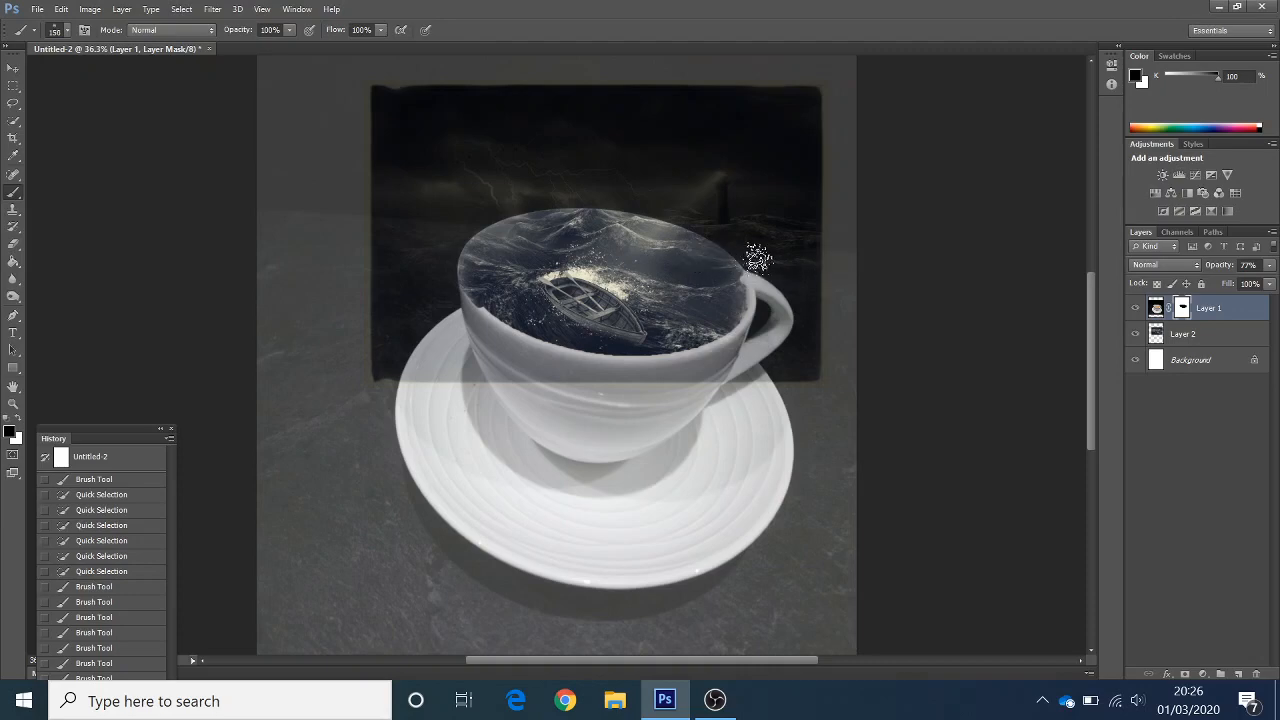
Paint sea splashes over the cup's rim, handle and upper surroundings on Layer 1's mask, reducing the splatter brush to 100 px.
{"action": "mouse_move", "coordinate": [757, 251]}
{"action": "left_mouse_down"}
{"action": "mouse_move", "coordinate": [742, 298]}
{"action": "mouse_move", "coordinate": [787, 305]}
{"action": "mouse_move", "coordinate": [752, 305]}
{"action": "mouse_move", "coordinate": [769, 292]}
{"action": "mouse_move", "coordinate": [786, 312]}
{"action": "mouse_move", "coordinate": [742, 295]}
{"action": "mouse_move", "coordinate": [727, 313]}
{"action": "mouse_move", "coordinate": [774, 347]}
{"action": "mouse_move", "coordinate": [742, 340]}
{"action": "mouse_move", "coordinate": [739, 318]}
{"action": "mouse_move", "coordinate": [783, 349]}
{"action": "mouse_move", "coordinate": [731, 333]}
{"action": "mouse_move", "coordinate": [724, 350]}
{"action": "mouse_move", "coordinate": [709, 340]}
{"action": "mouse_move", "coordinate": [711, 353]}
{"action": "mouse_move", "coordinate": [712, 332]}
{"action": "mouse_move", "coordinate": [737, 345]}
{"action": "mouse_move", "coordinate": [691, 338]}
{"action": "left_mouse_up"}
{"action": "key", "text": "bracketleft"}
{"action": "key", "text": "bracketleft"}
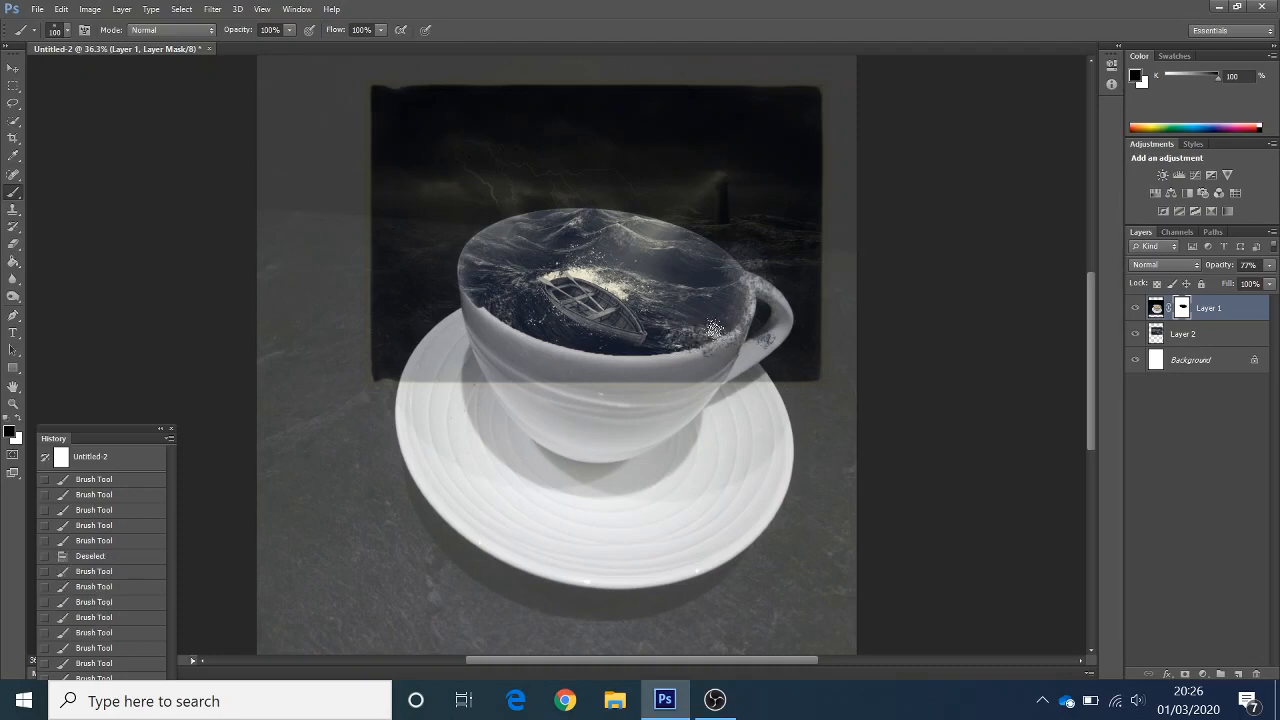
{"action": "mouse_move", "coordinate": [602, 220]}
{"action": "left_mouse_down"}
{"action": "mouse_move", "coordinate": [570, 187]}
{"action": "mouse_move", "coordinate": [605, 220]}
{"action": "mouse_move", "coordinate": [580, 192]}
{"action": "mouse_move", "coordinate": [580, 229]}
{"action": "mouse_move", "coordinate": [513, 195]}
{"action": "mouse_move", "coordinate": [555, 233]}
{"action": "mouse_move", "coordinate": [506, 214]}
{"action": "mouse_move", "coordinate": [528, 240]}
{"action": "mouse_move", "coordinate": [484, 211]}
{"action": "mouse_move", "coordinate": [526, 253]}
{"action": "mouse_move", "coordinate": [466, 221]}
{"action": "left_mouse_up"}
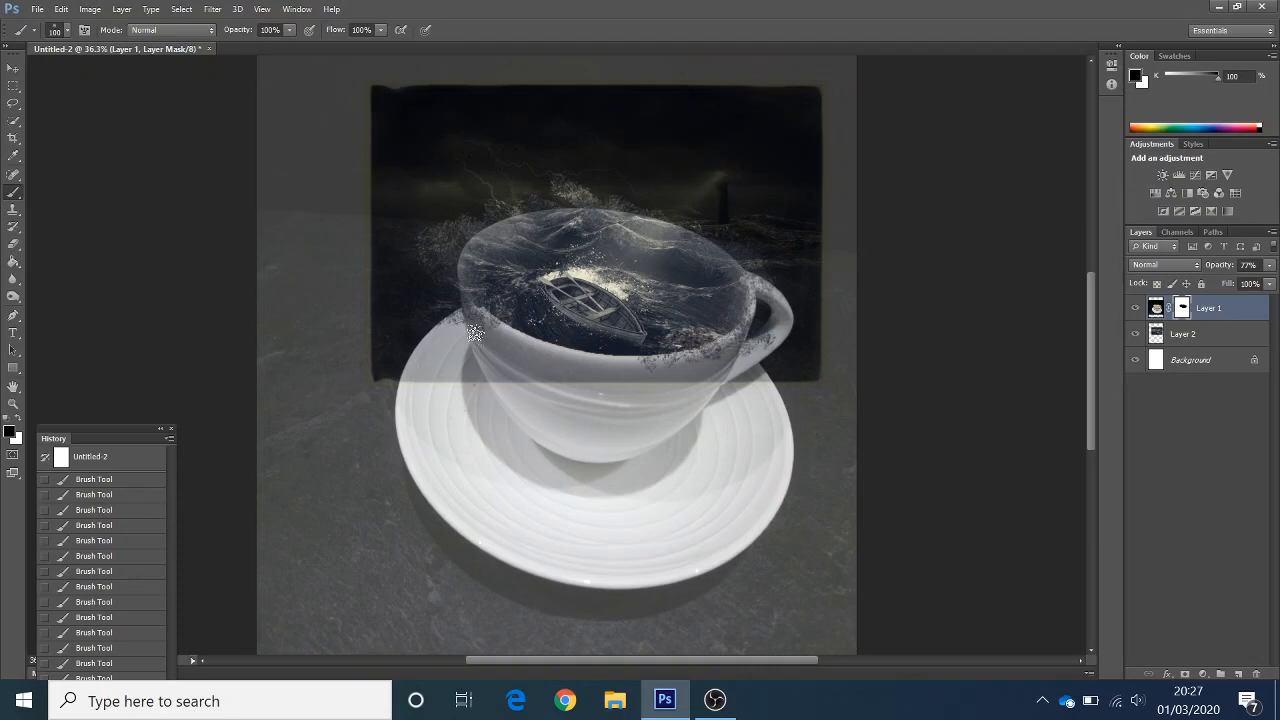
Raise the opacity of Layer 1, the teacup, to 100%.
{"action": "left_click", "coordinate": [1271, 265]}
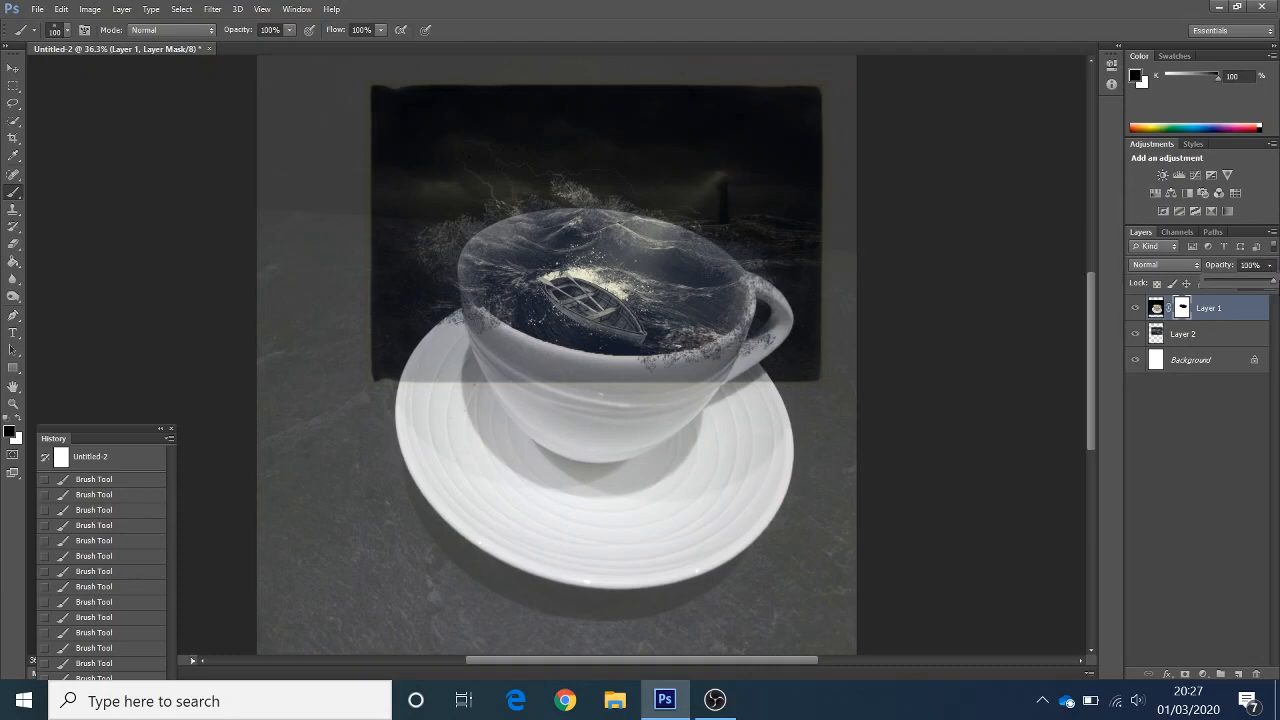